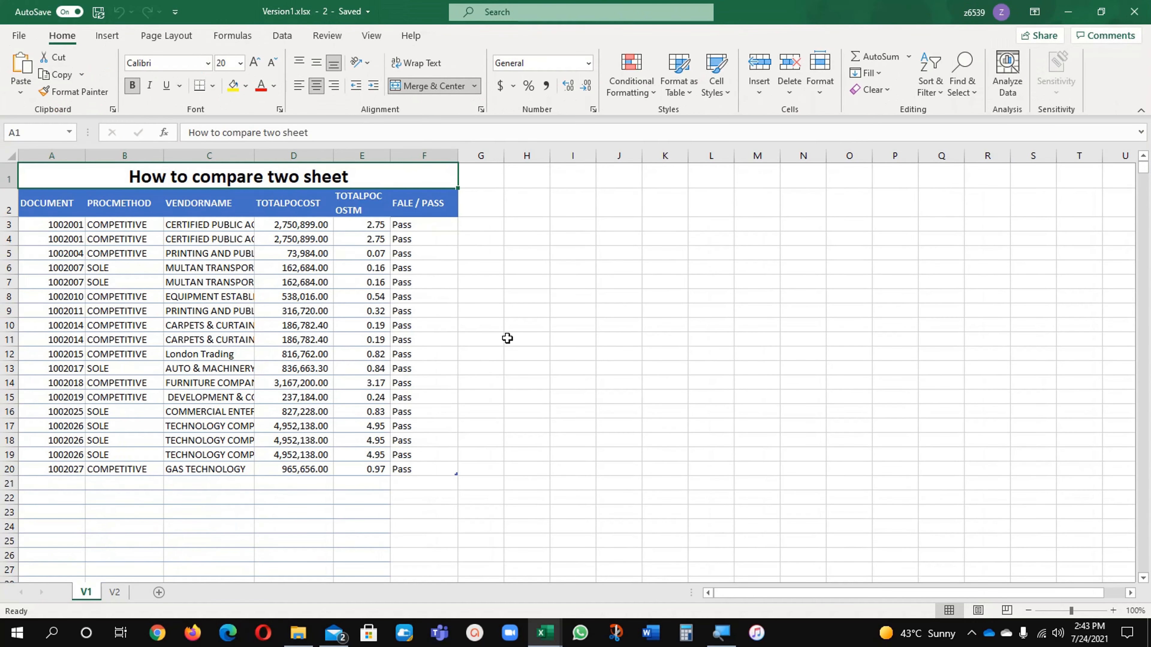
Arrange the open Version1.xlsx windows vertically side by side
click(507, 338)
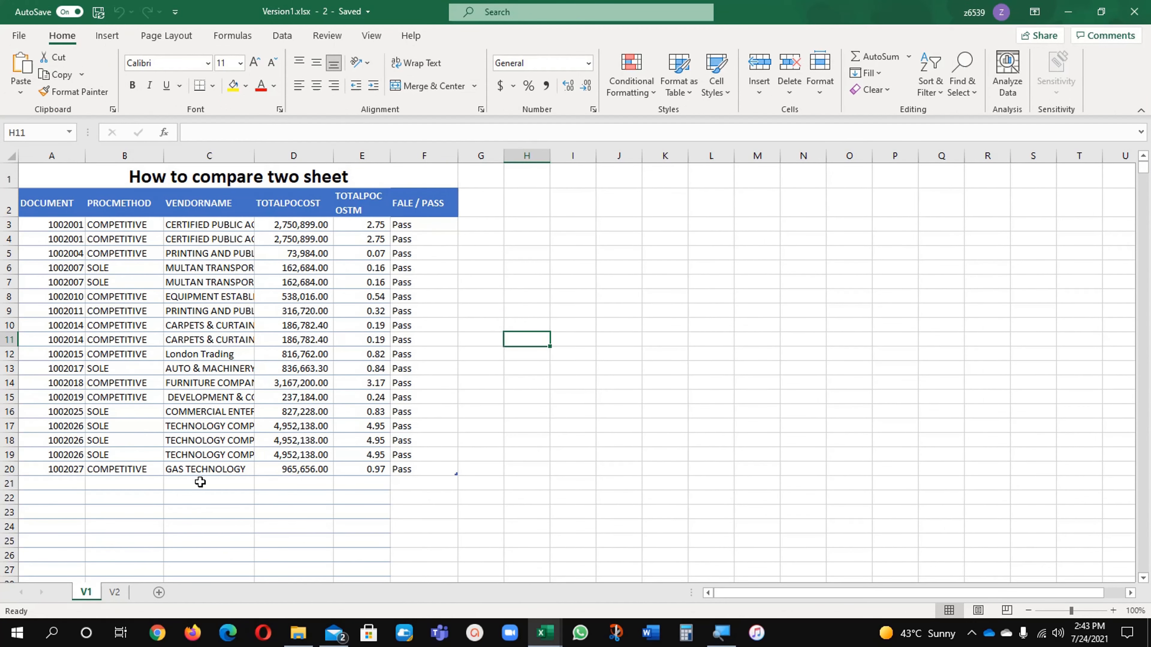
click(371, 35)
click(630, 75)
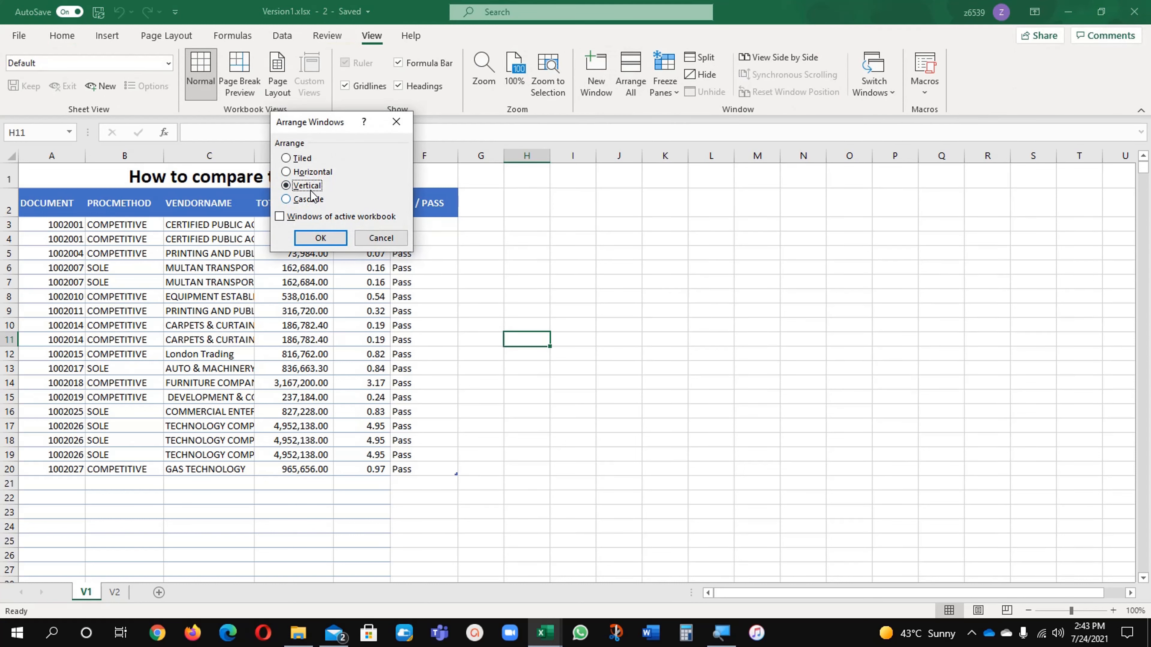
click(300, 241)
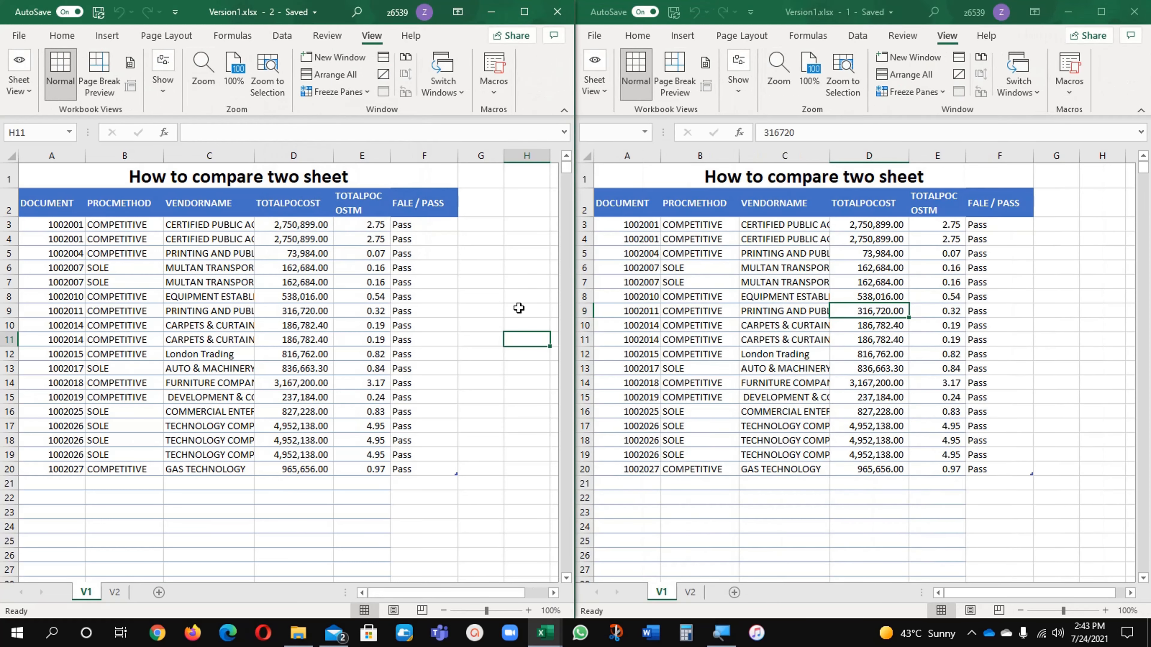
Show sheet V2 in the second Version1.xlsx window, keeping V1 in the first
scroll(745, 353, down, 1)
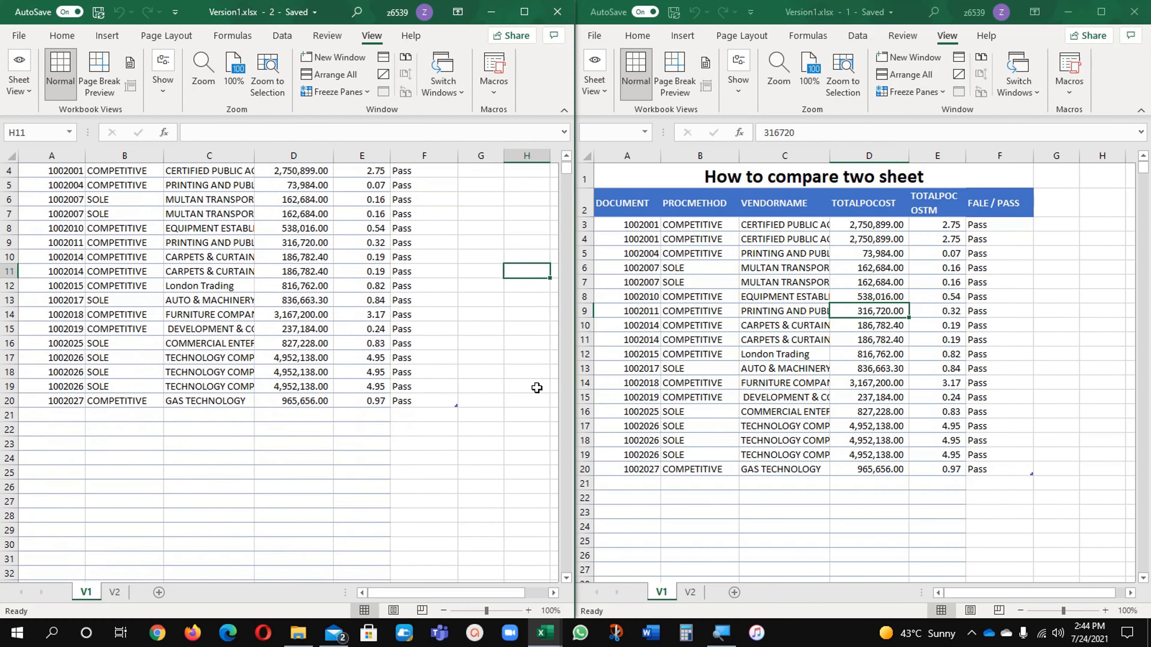
scroll(537, 387, up, 1)
click(271, 297)
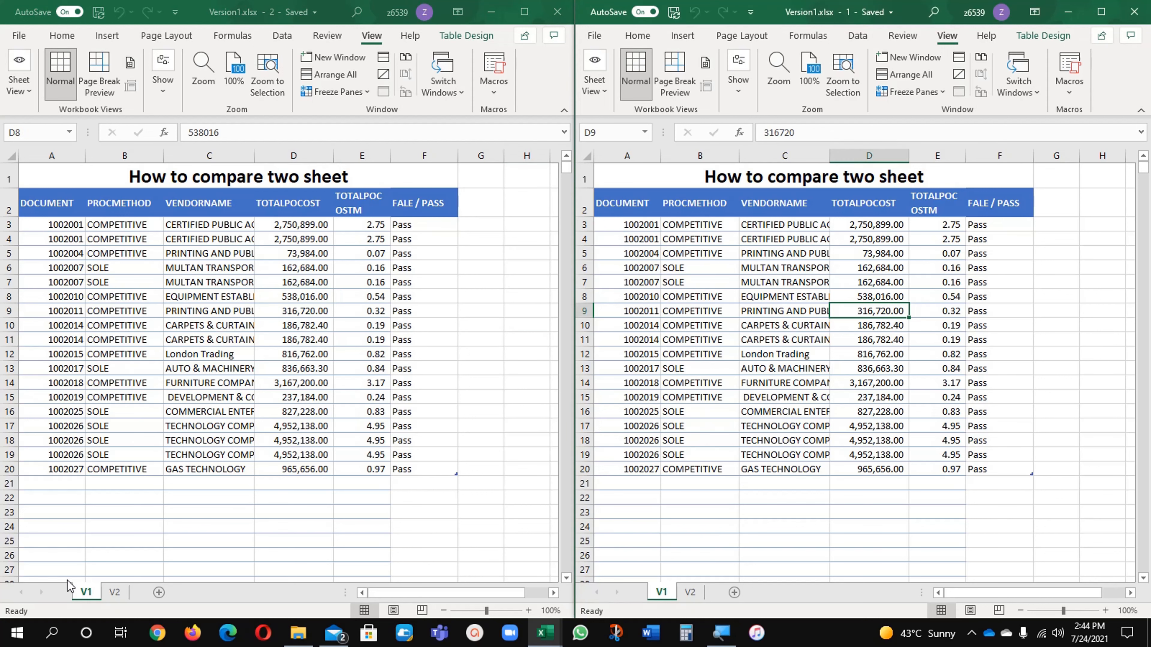
click(689, 593)
click(699, 371)
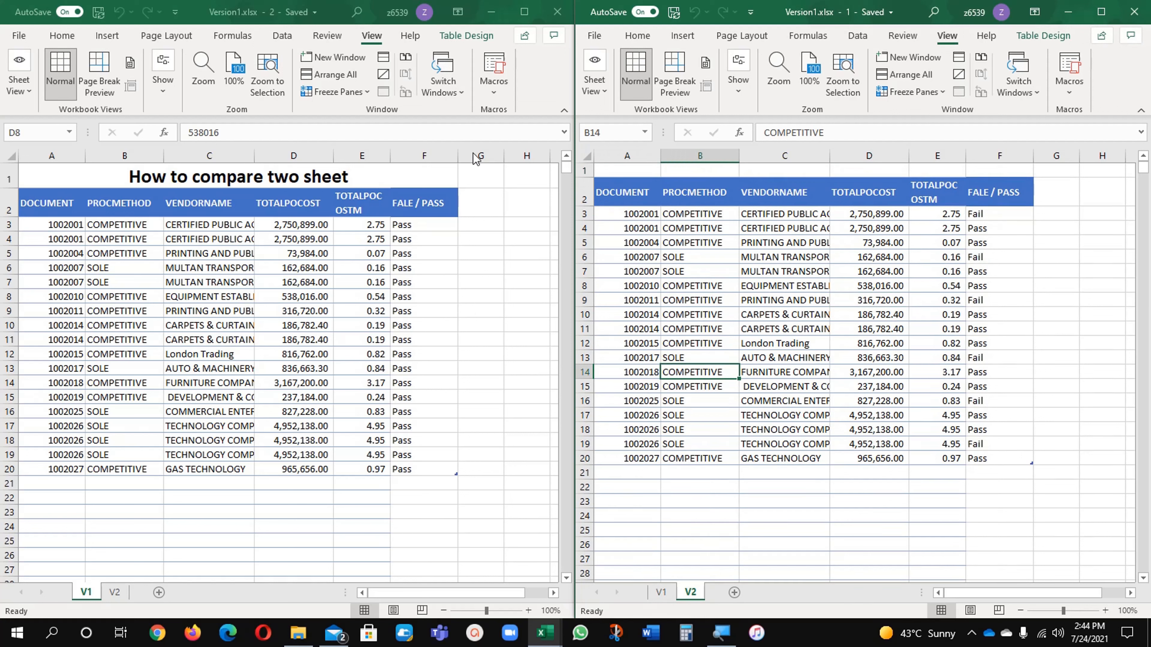
Examine the V1 table's headers and data rows 3 to 20 against the V2 table
click(365, 232)
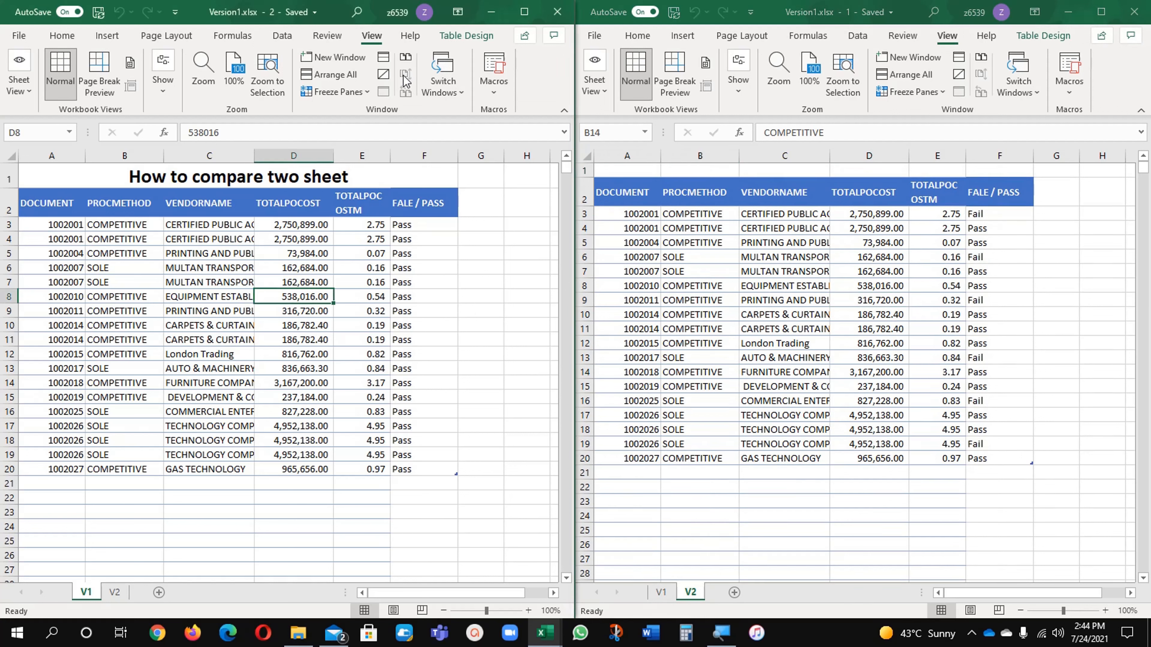
click(52, 213)
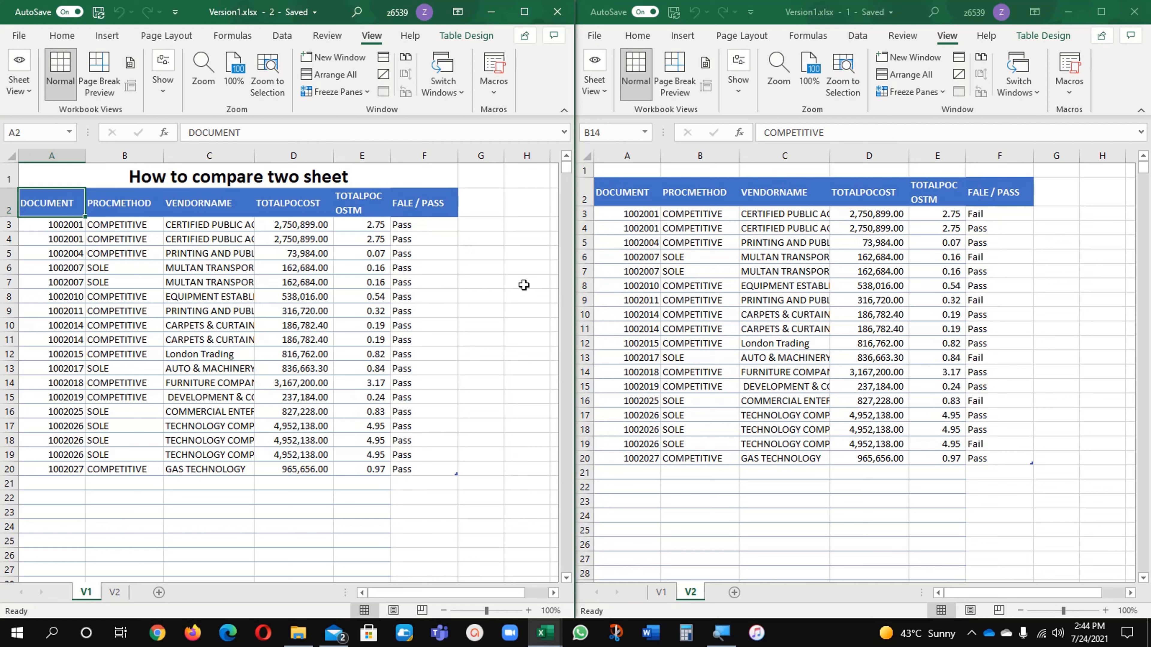
click(70, 225)
drag(70, 225, 425, 465)
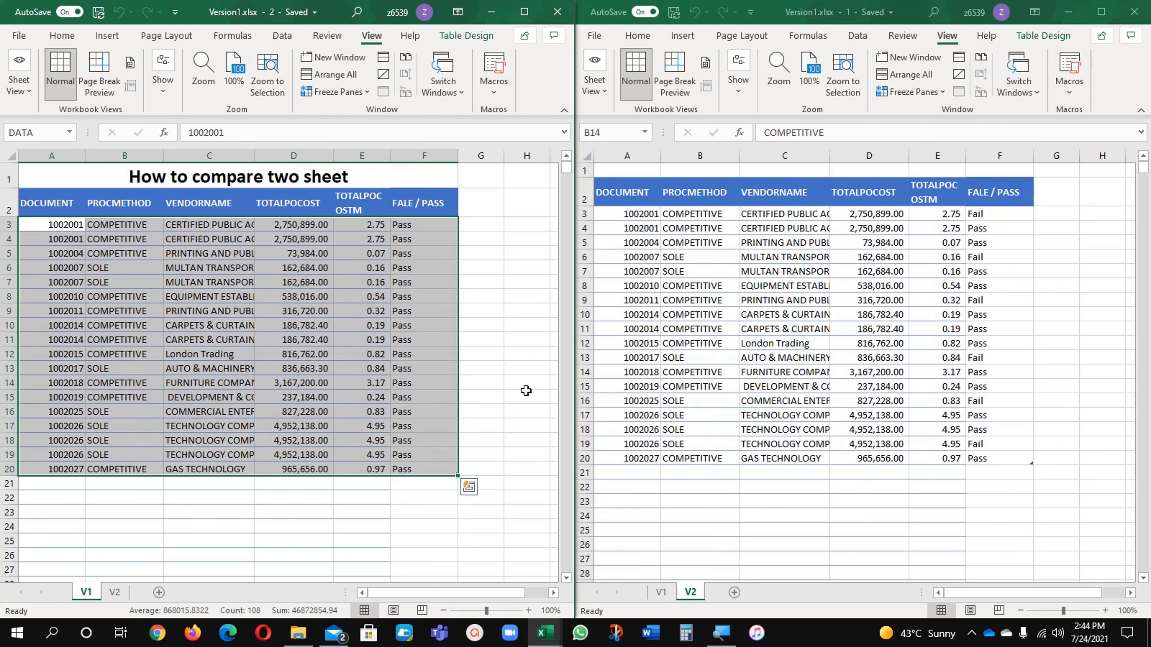
click(639, 215)
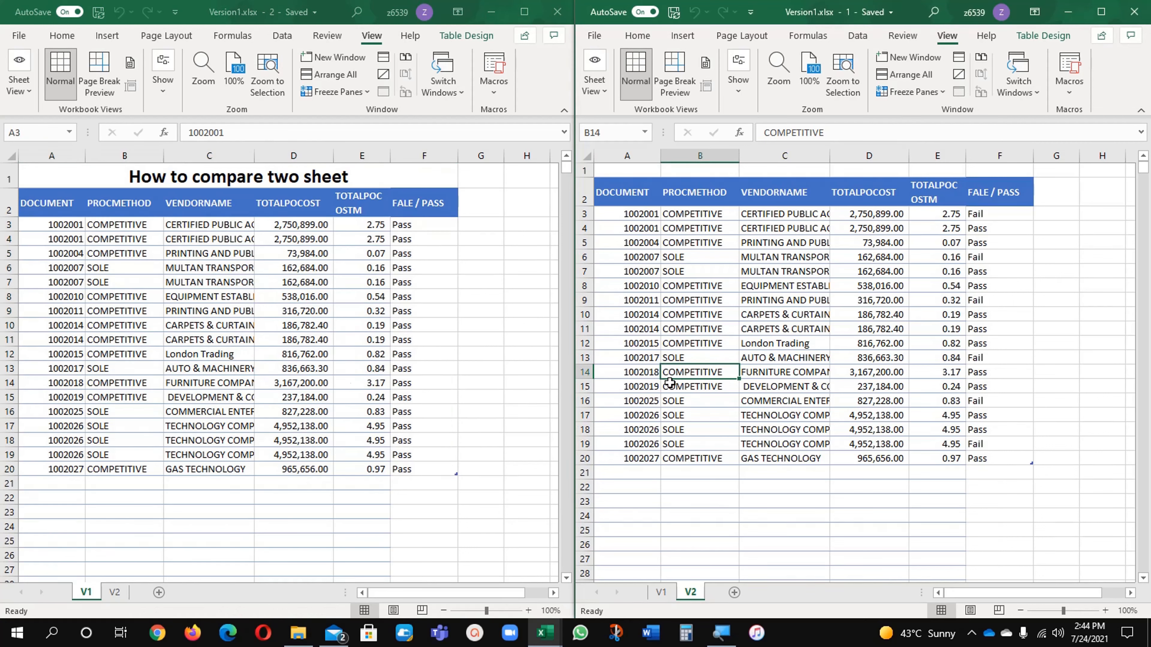
click(320, 376)
click(201, 341)
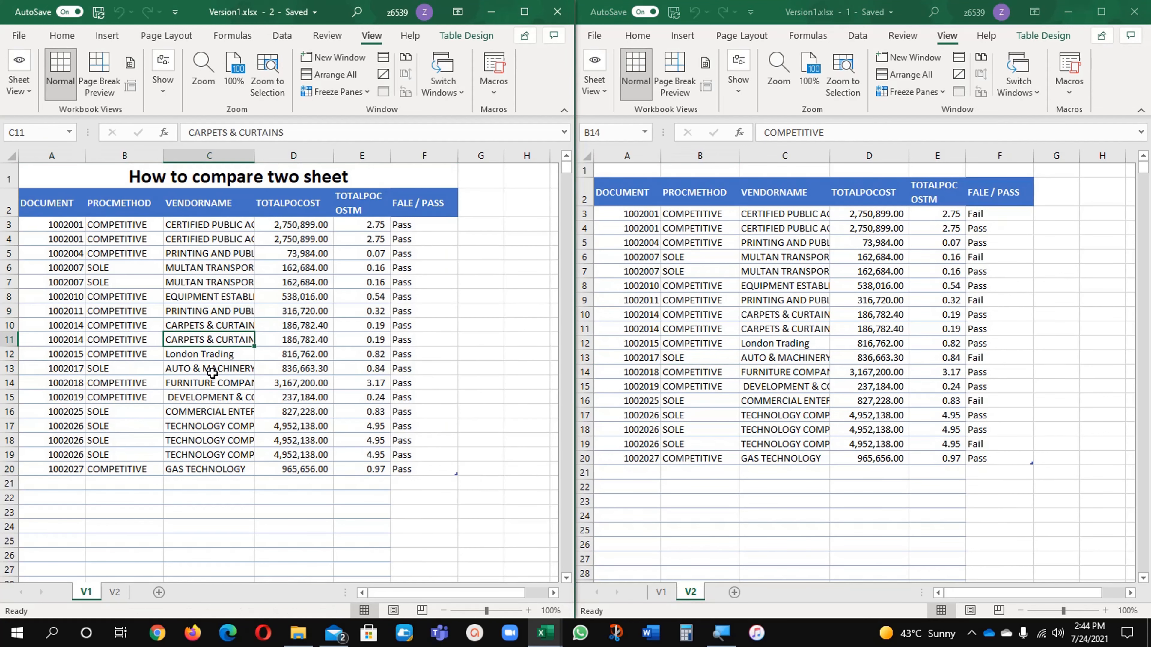
Switch to File Explorer and open the data Version1.xlsx workbook from the Version folder
click(298, 632)
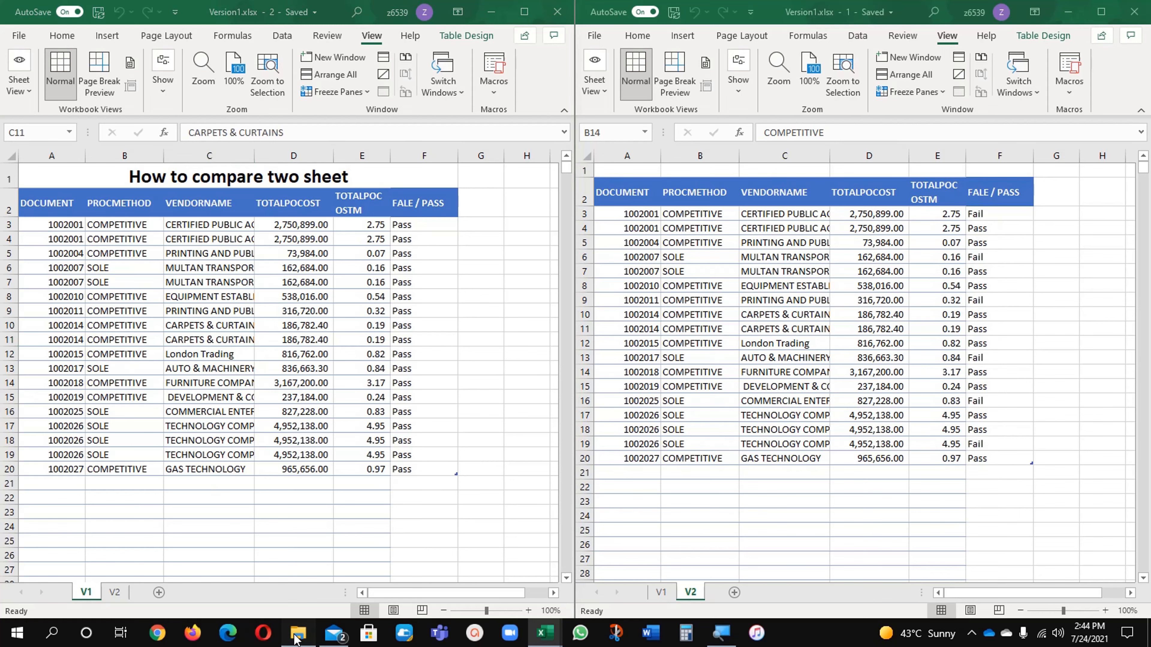
double_click(299, 151)
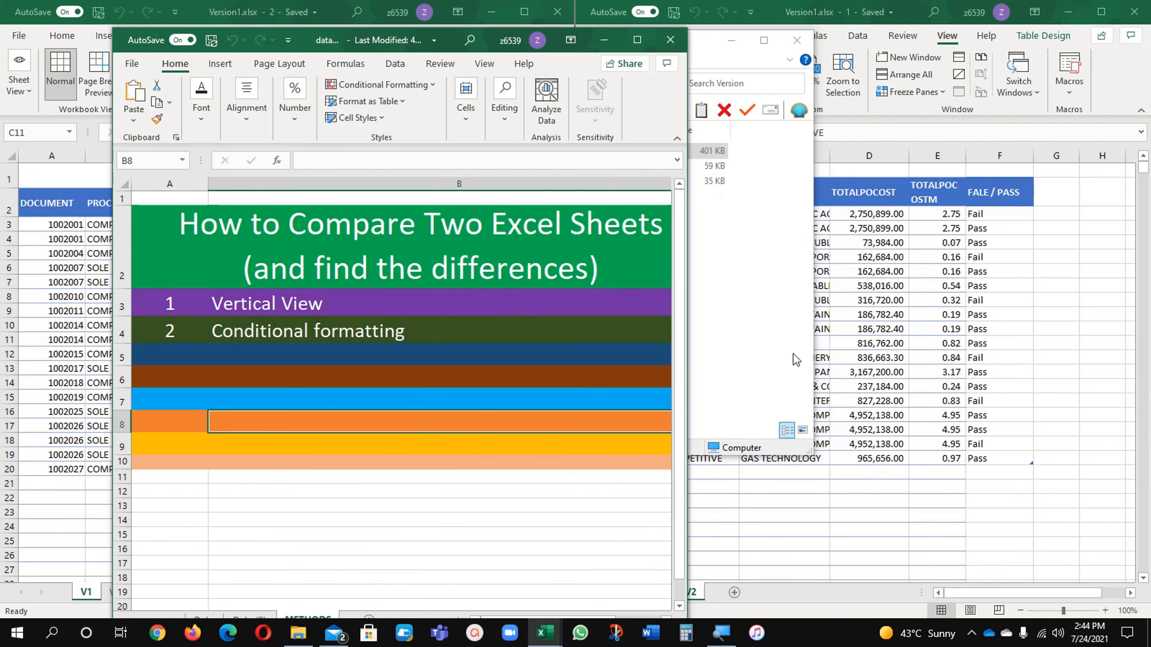
Close both Version1.xlsx windows and maximize the data Version1.xlsx window
click(793, 359)
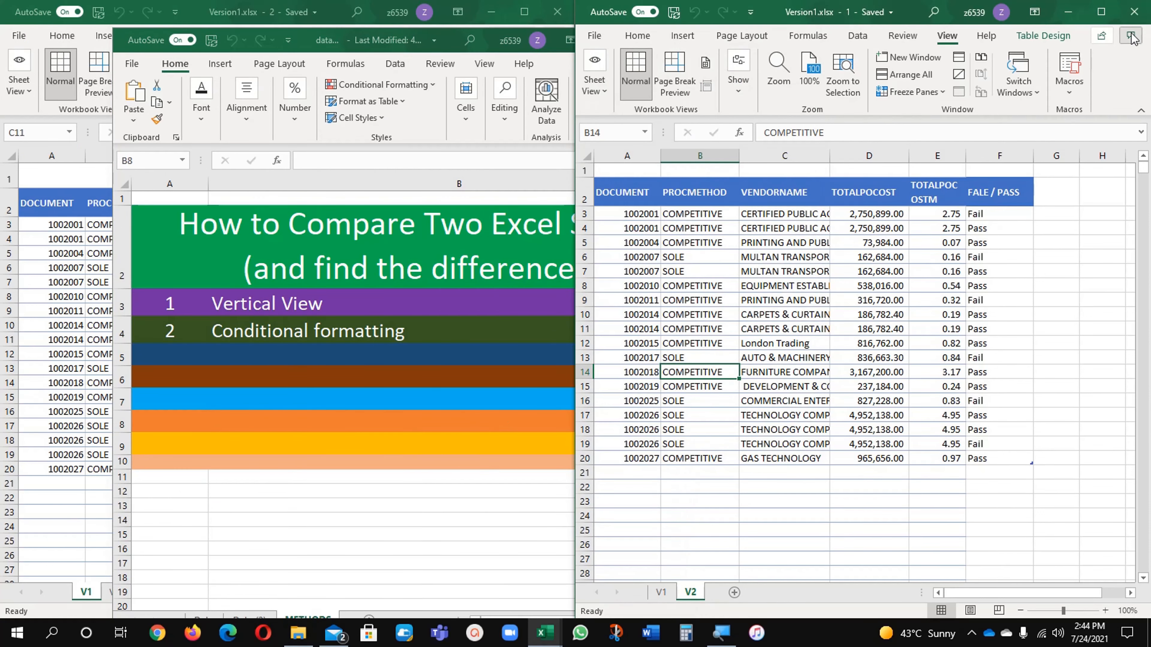
click(1134, 11)
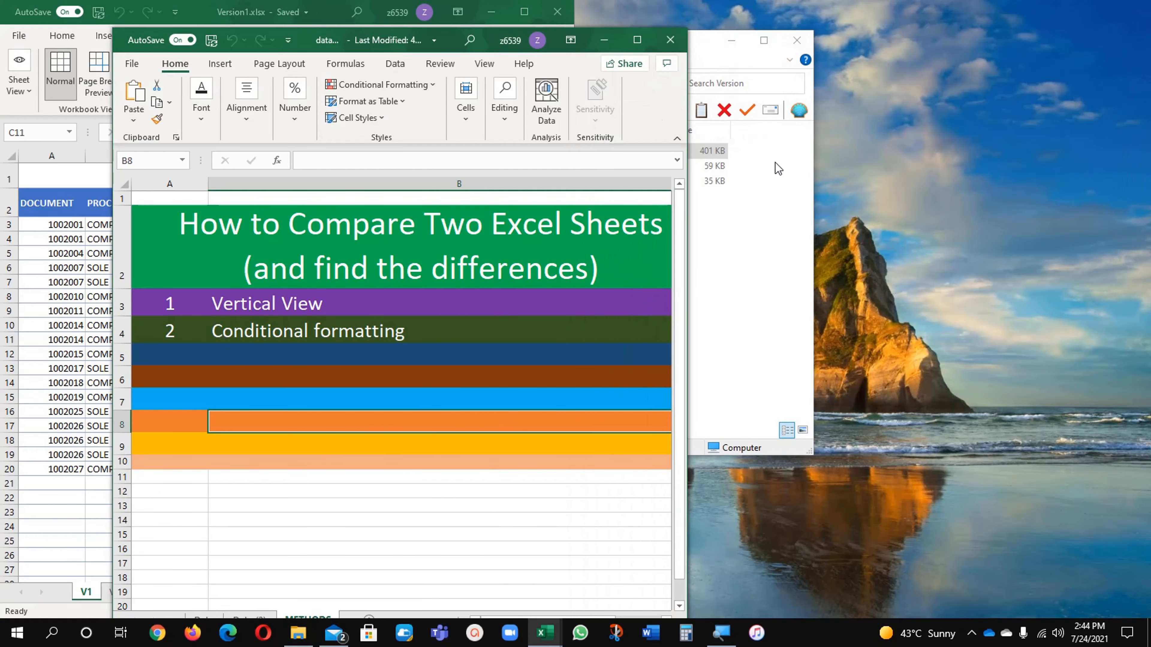
click(557, 12)
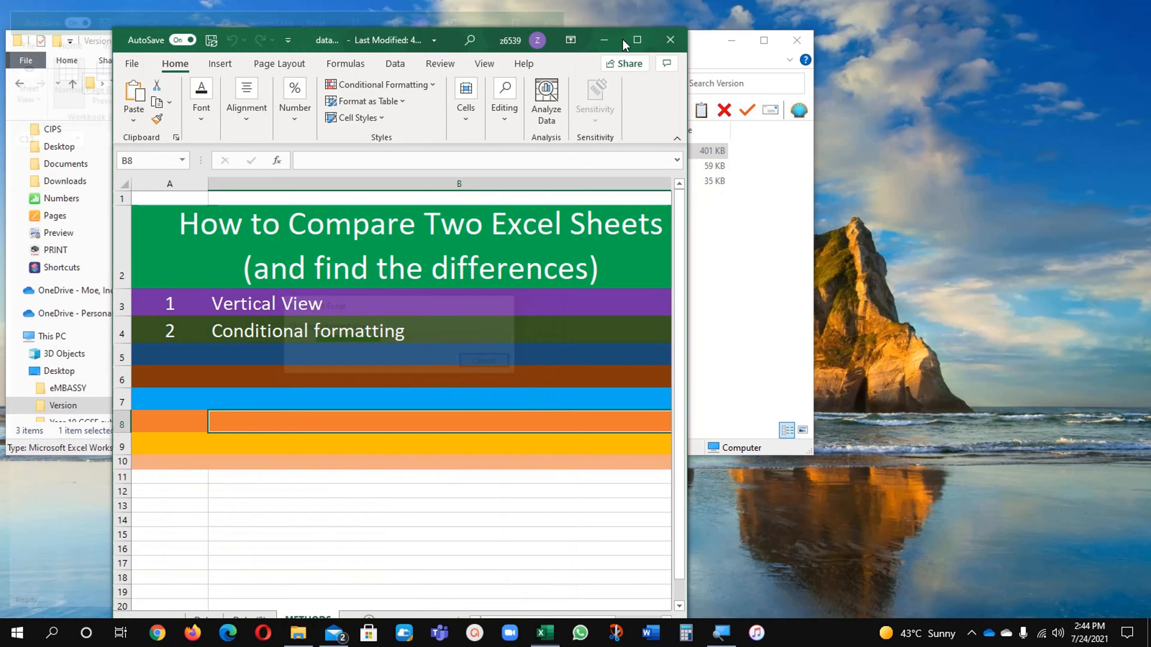
click(638, 41)
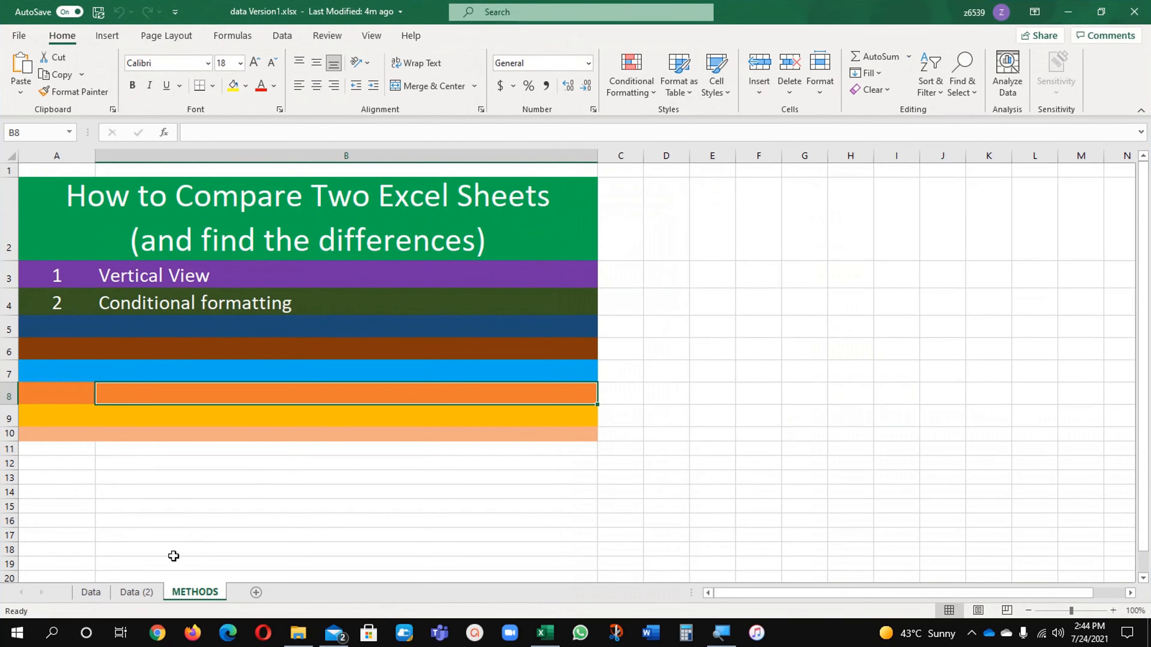
Review the records on the Data sheet and compare them with those on the Data (2) sheet
click(98, 595)
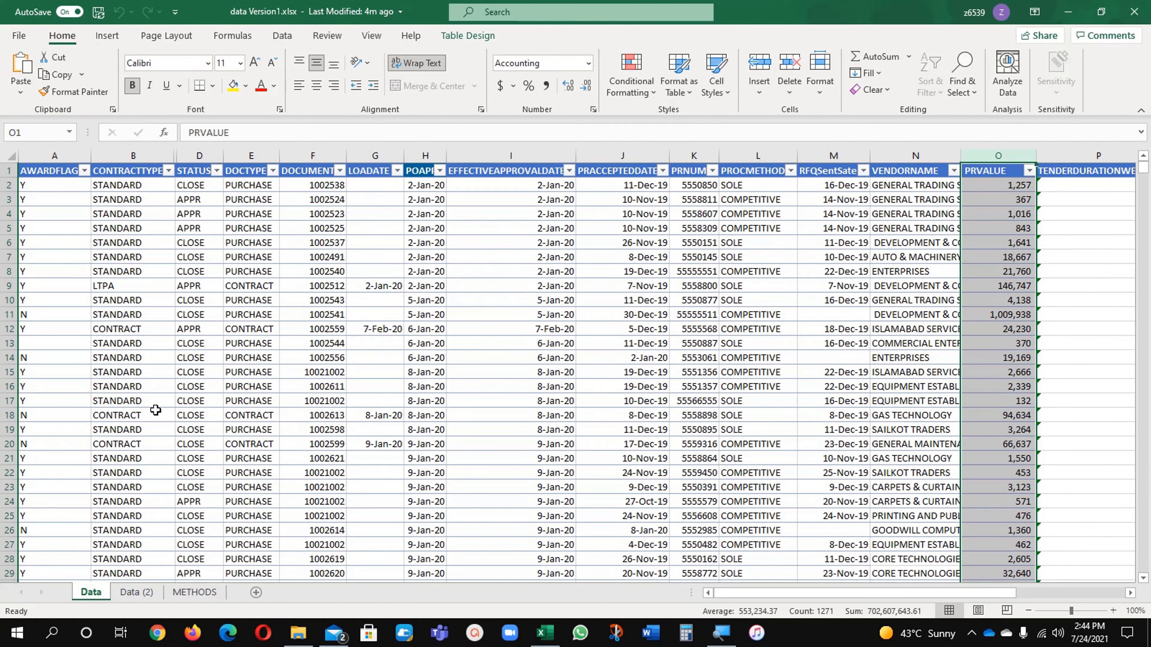
click(164, 333)
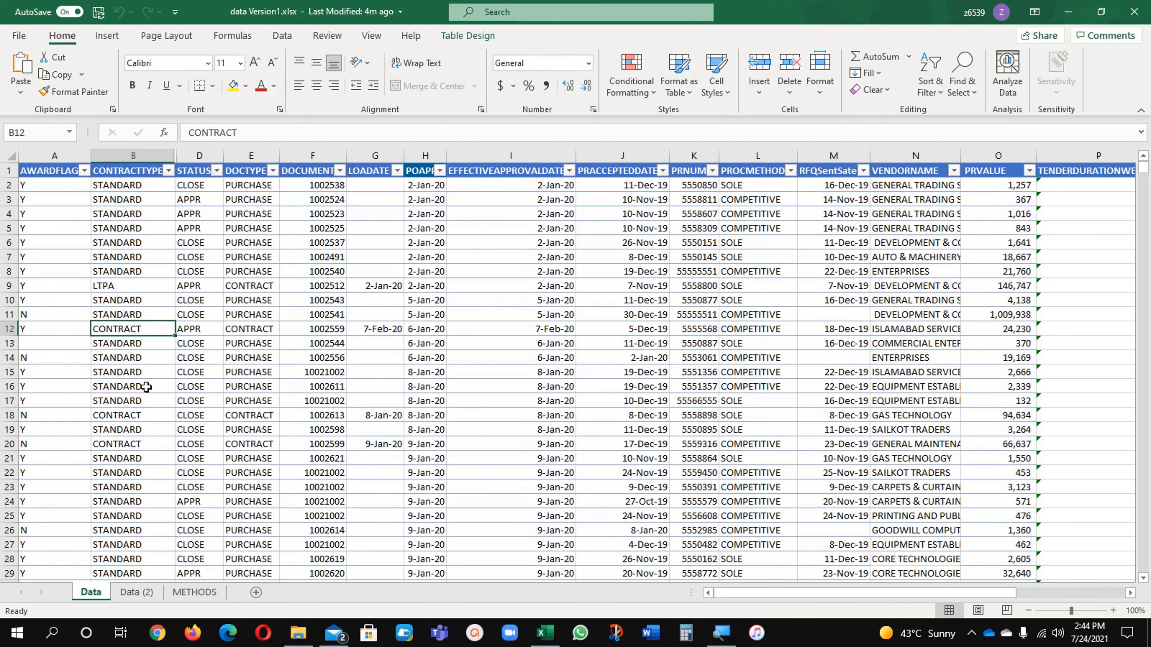
scroll(114, 388, down, 12)
scroll(96, 420, down, 20)
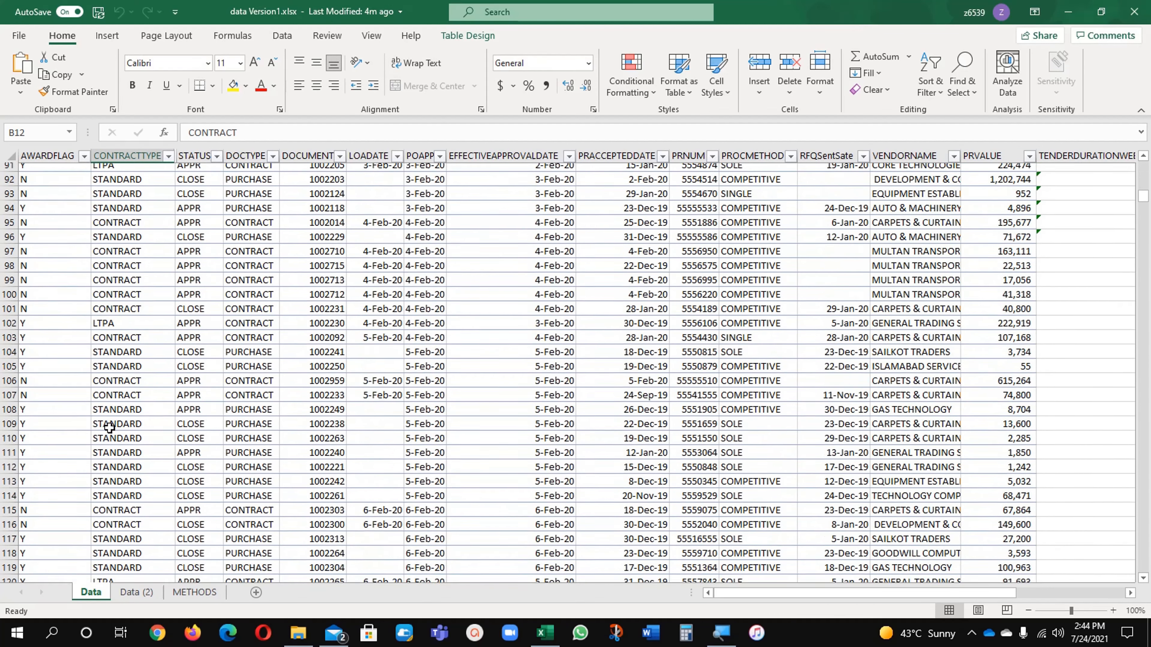
scroll(110, 429, down, 6)
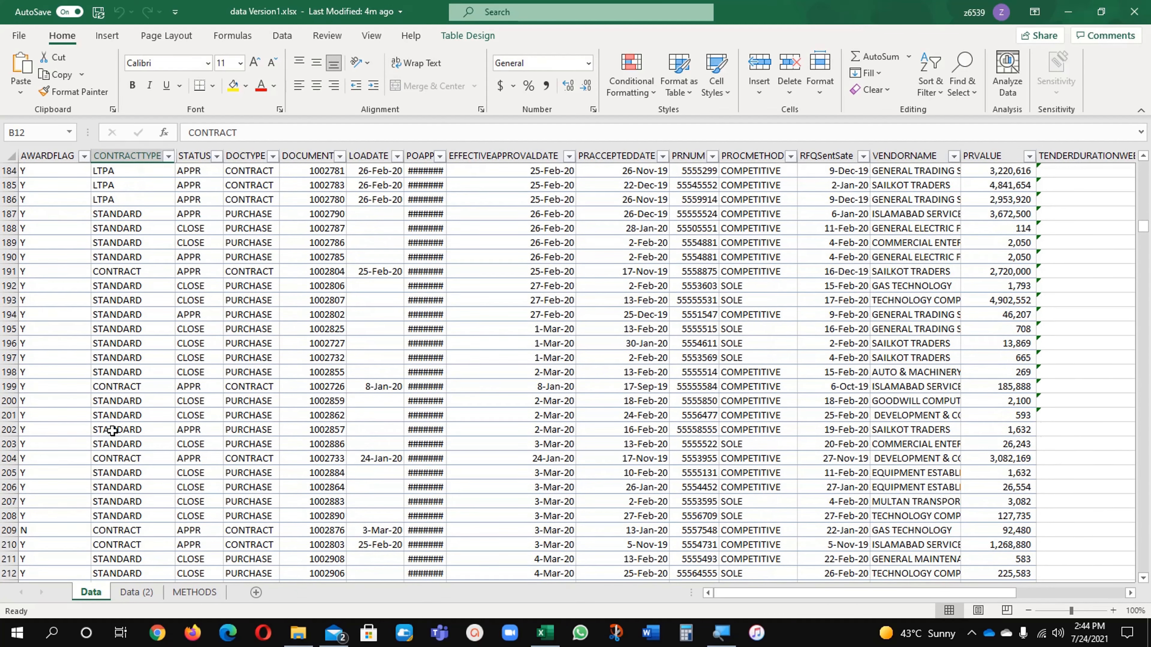
key(ctrl+Home)
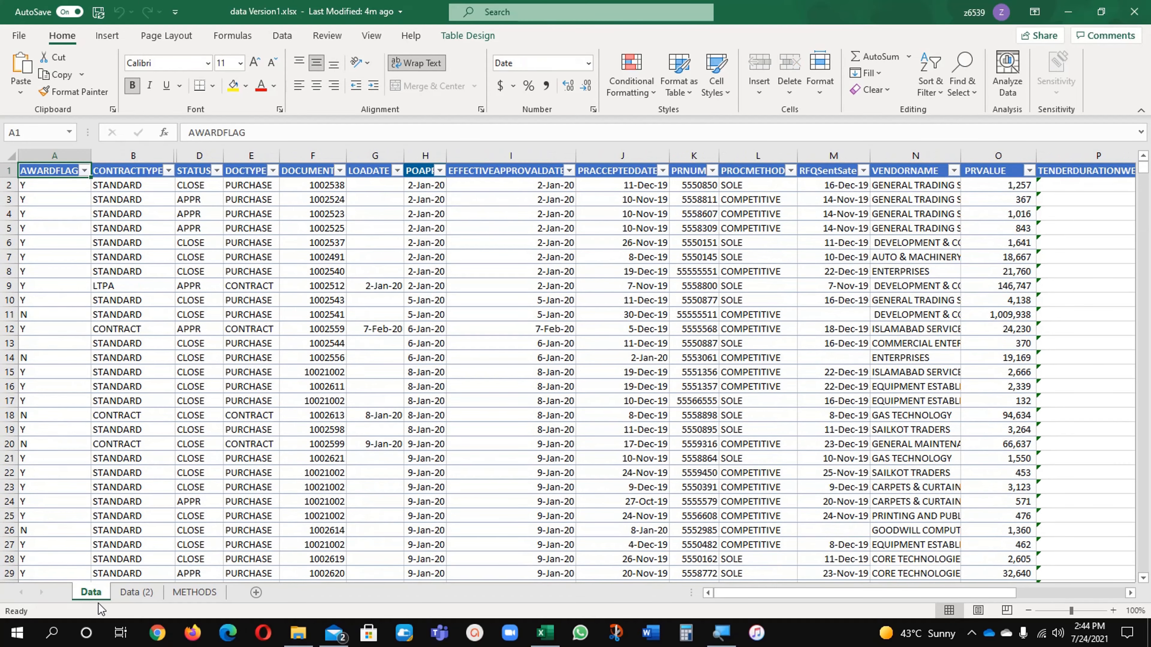
click(129, 597)
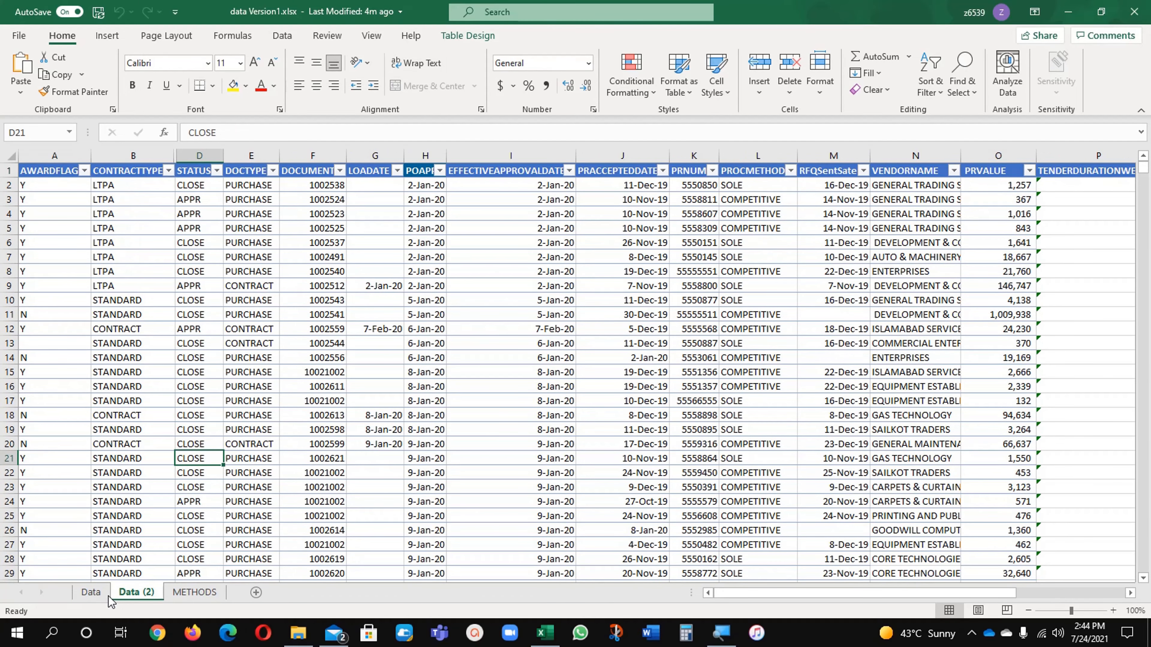
click(95, 596)
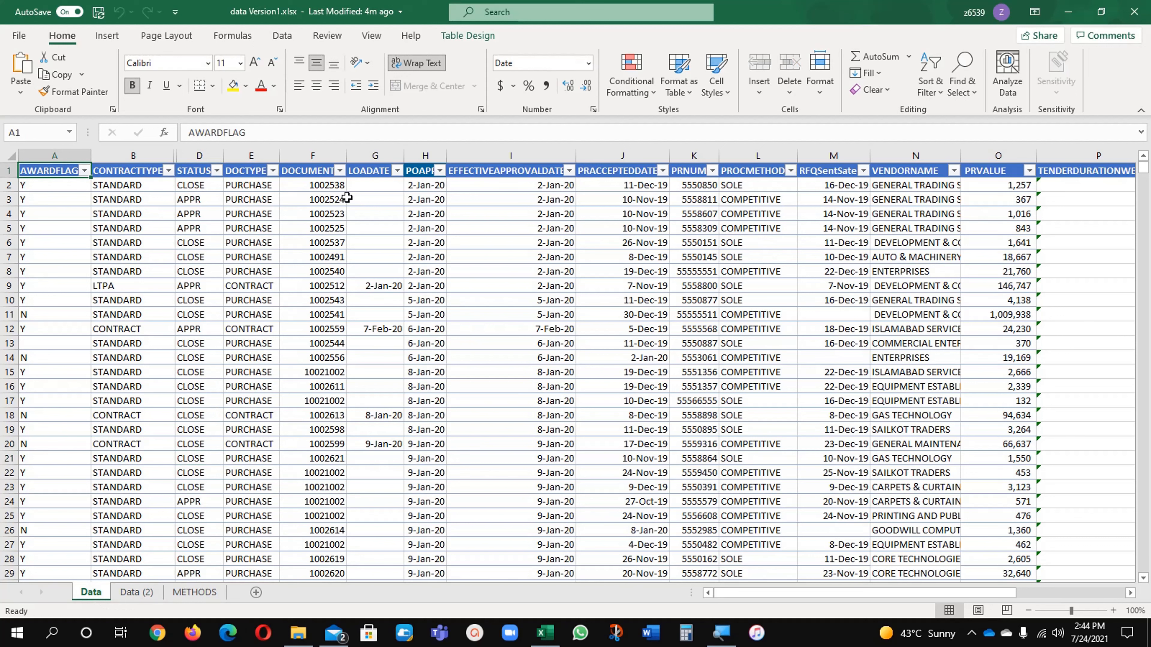
Create a second window of data Version1.xlsx and arrange the windows vertically side by side
click(373, 37)
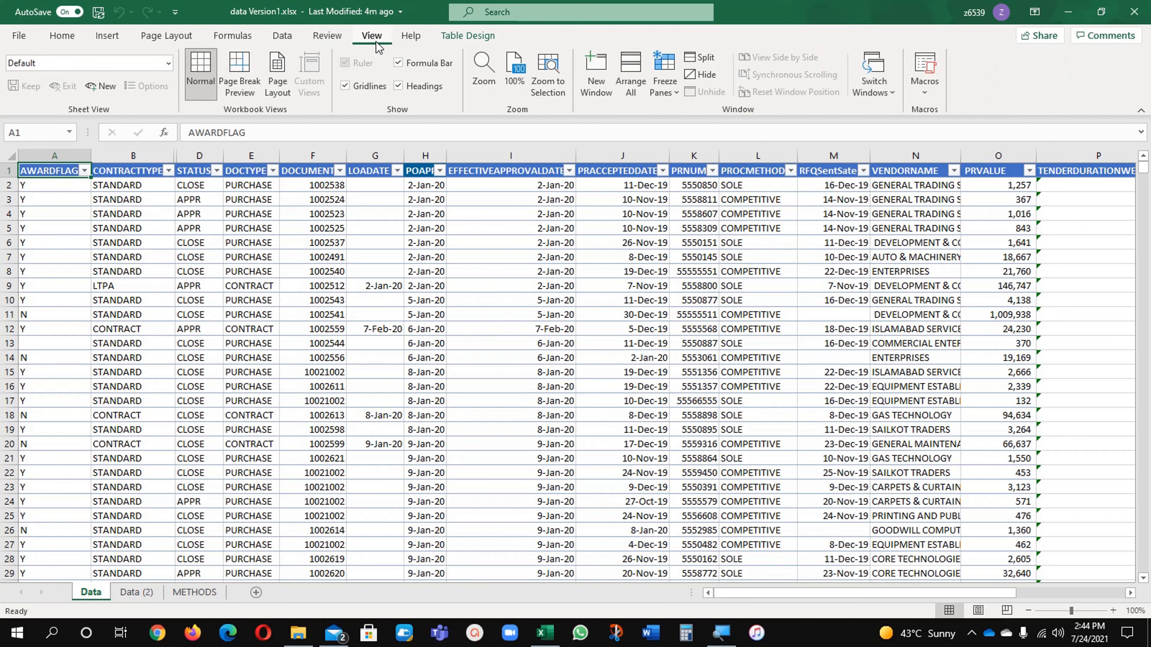
click(595, 75)
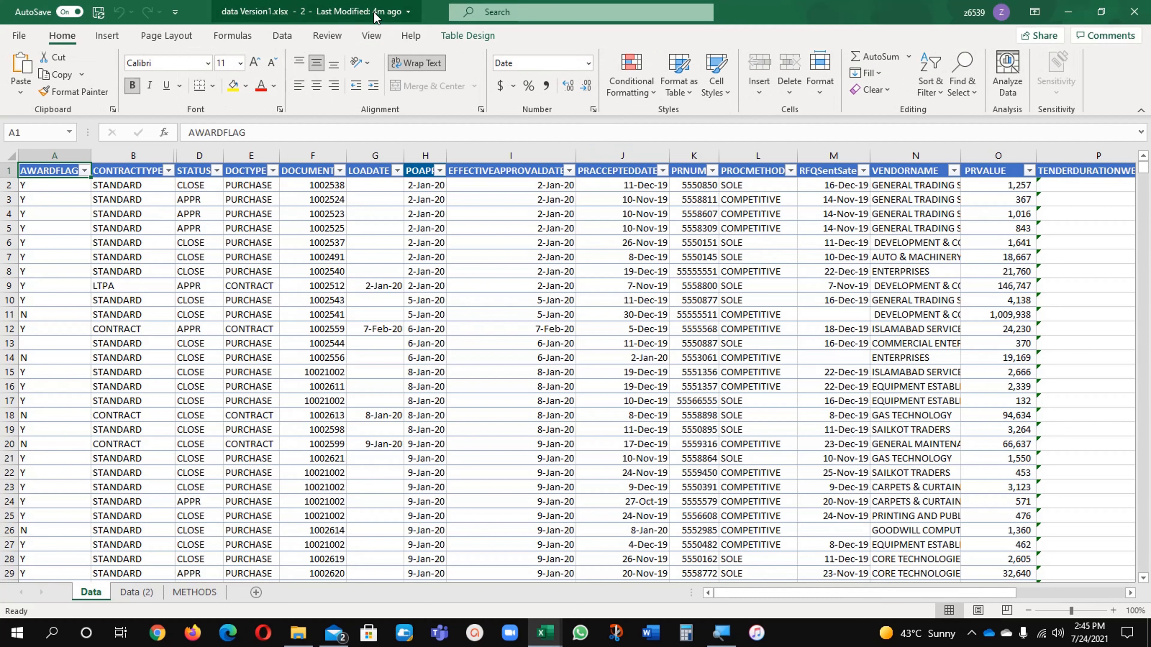
click(372, 35)
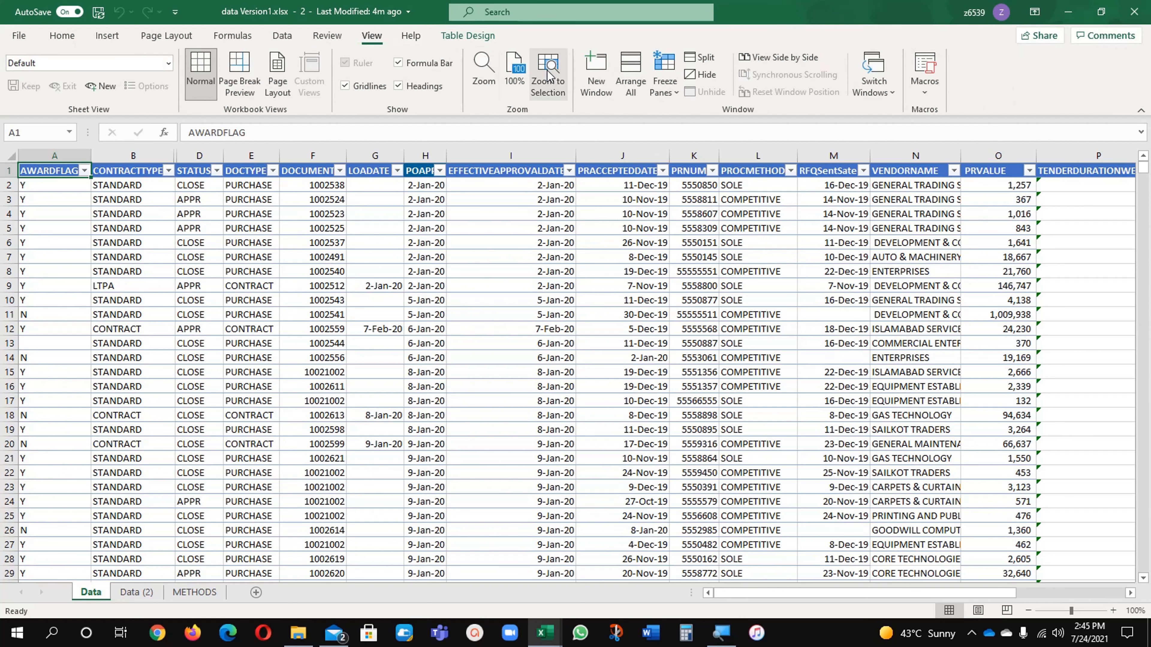
click(630, 75)
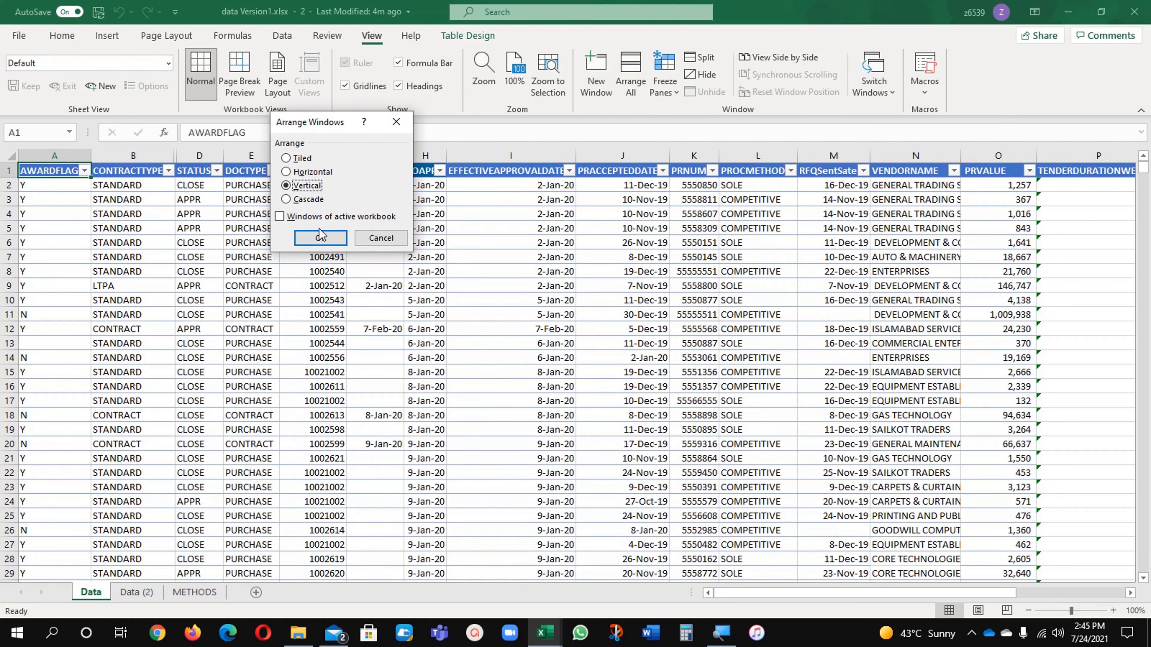
click(322, 240)
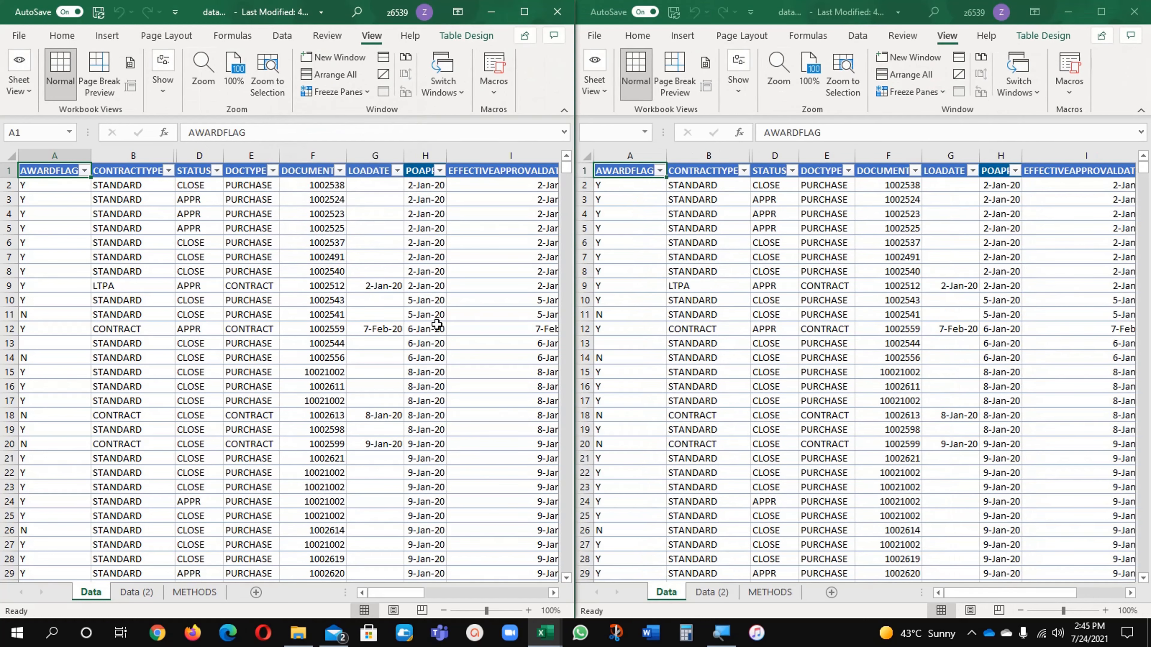
scroll(436, 325, down, 3)
scroll(436, 325, up, 3)
click(497, 287)
click(77, 272)
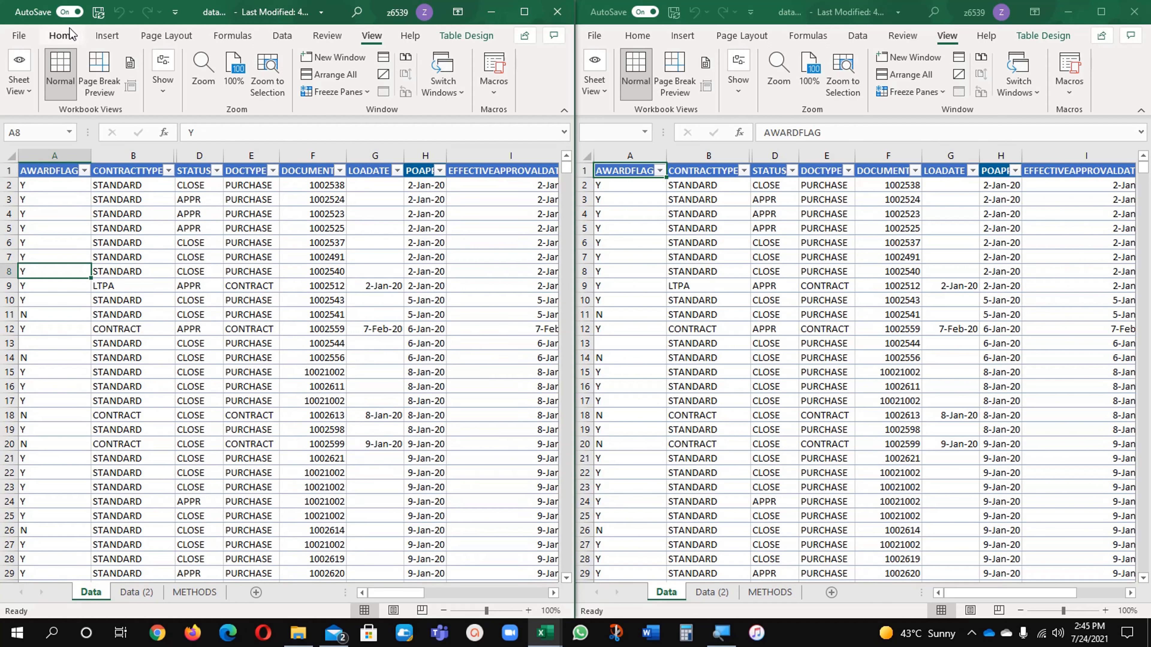
click(62, 36)
click(56, 200)
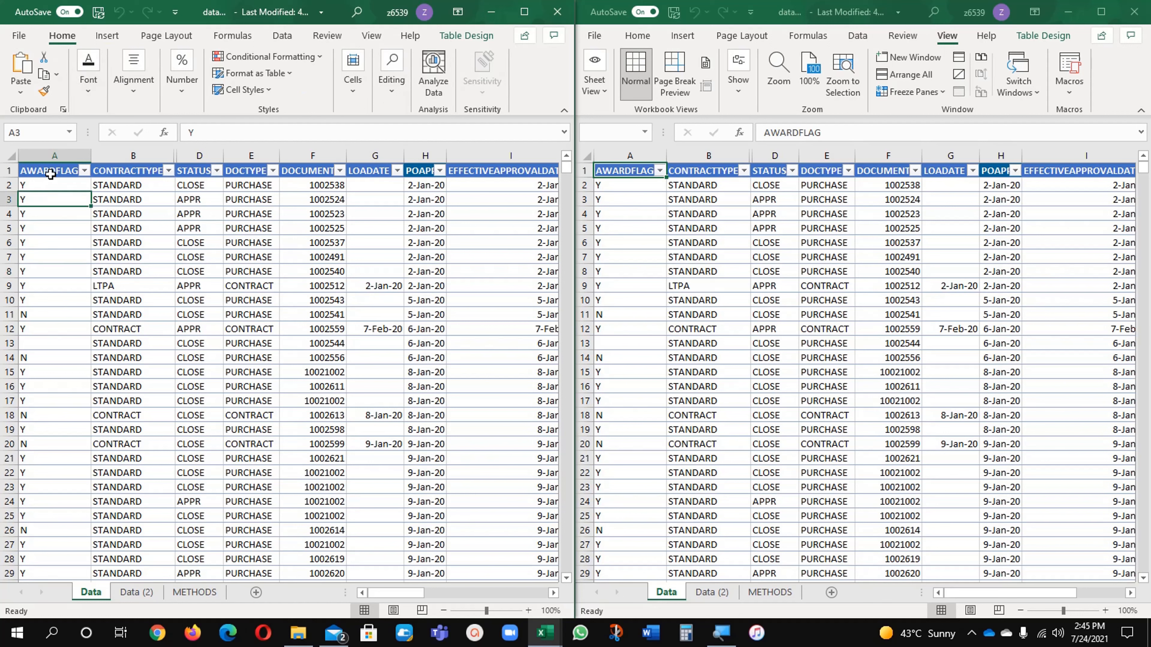
click(50, 170)
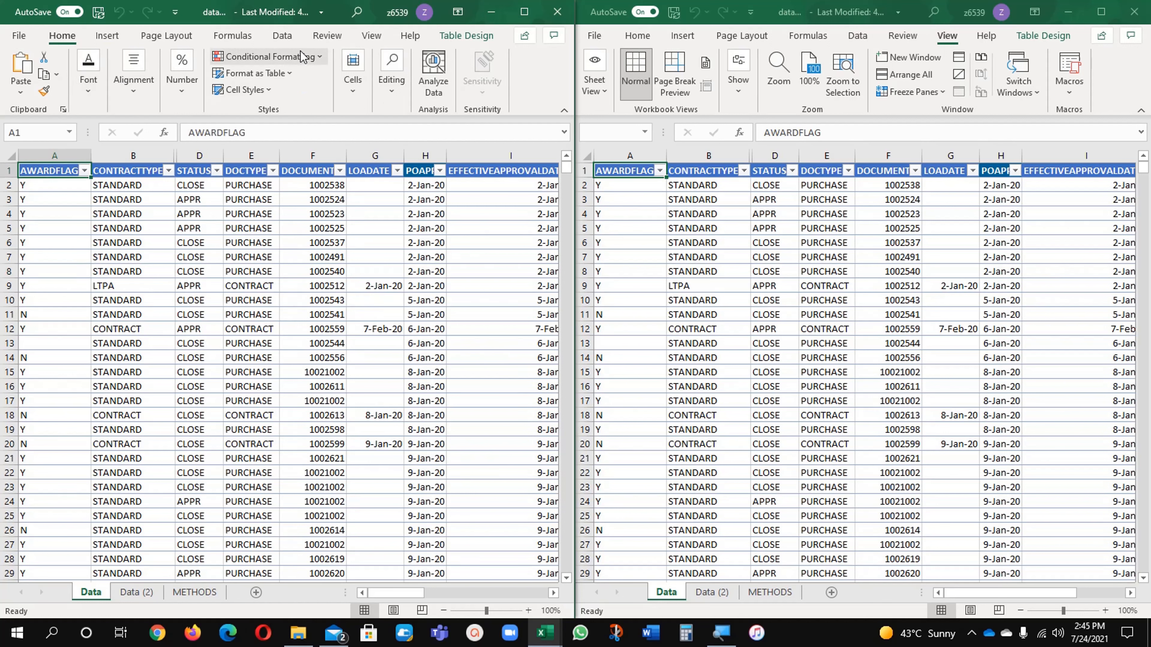
click(292, 59)
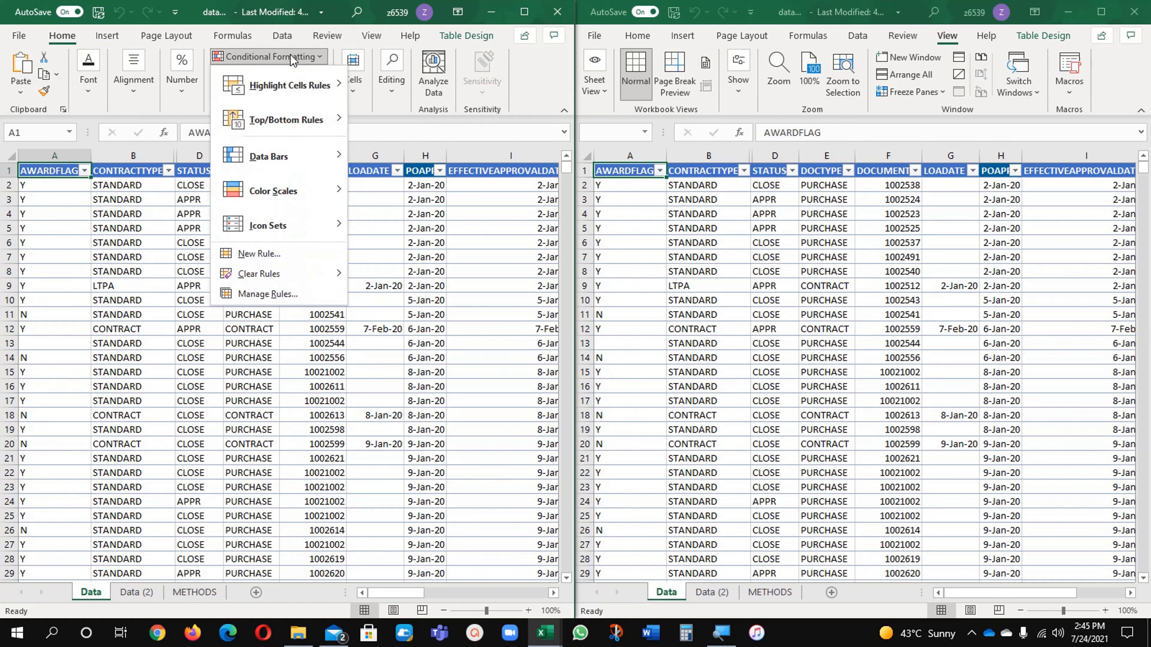
click(267, 255)
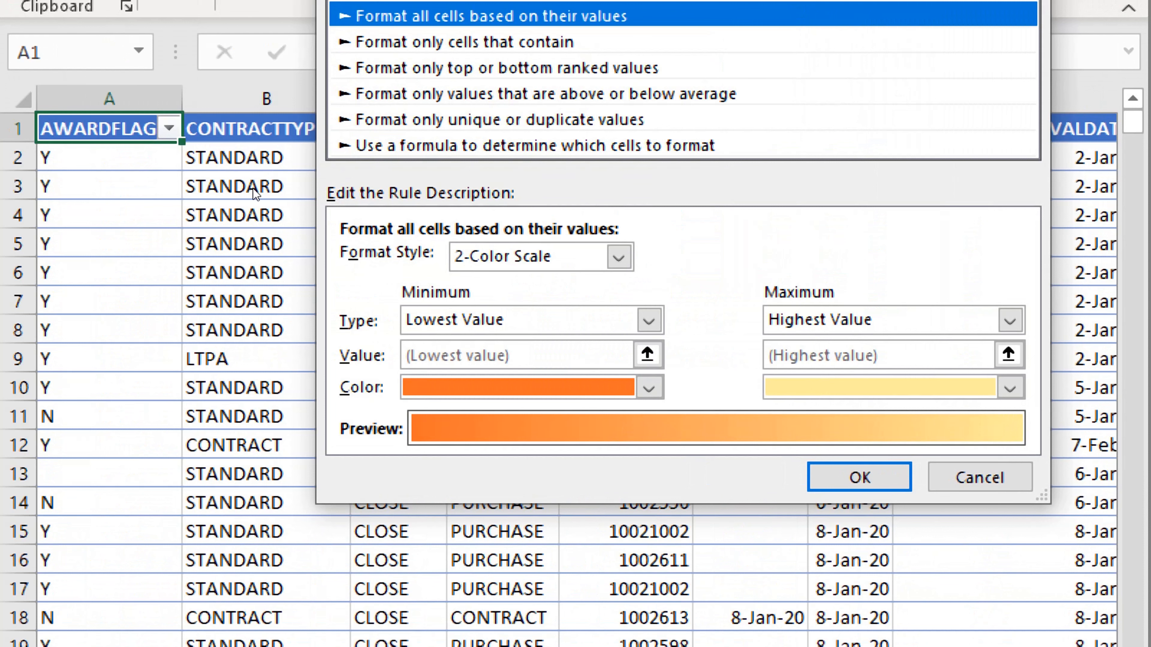
key(End)
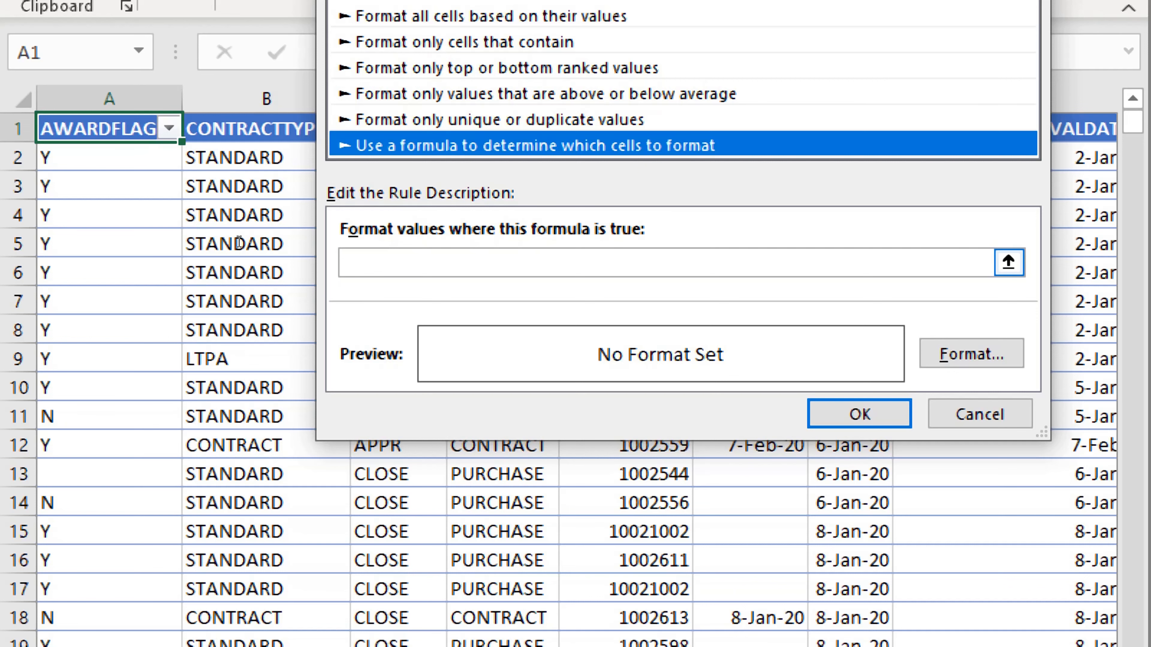
click(371, 262)
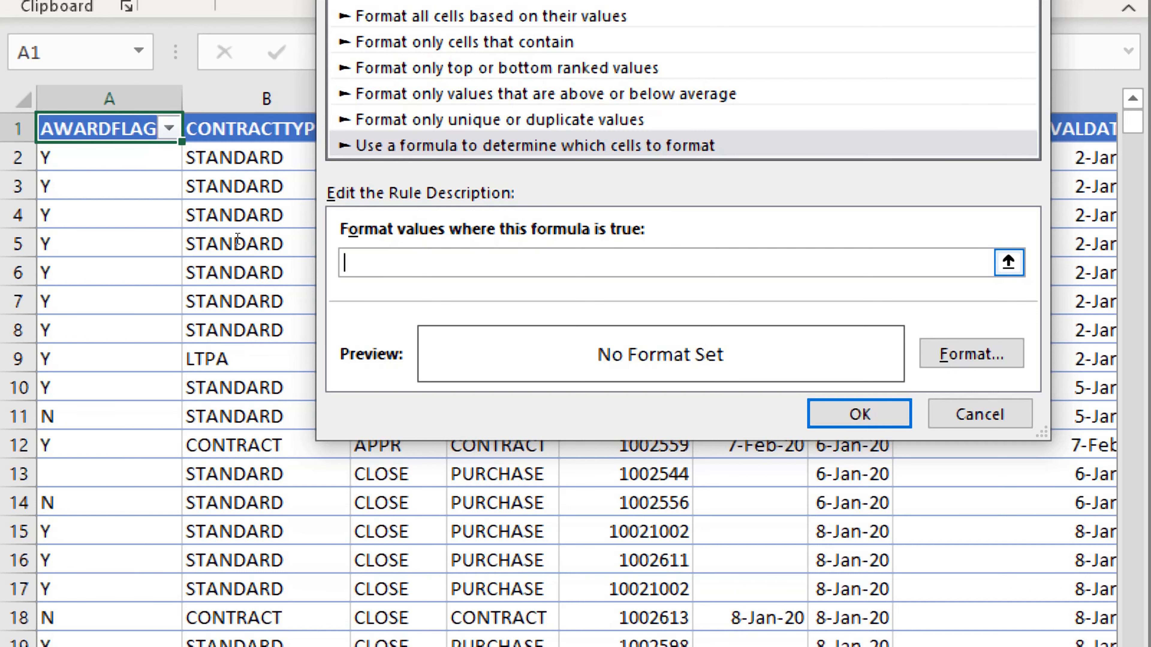
text(=)
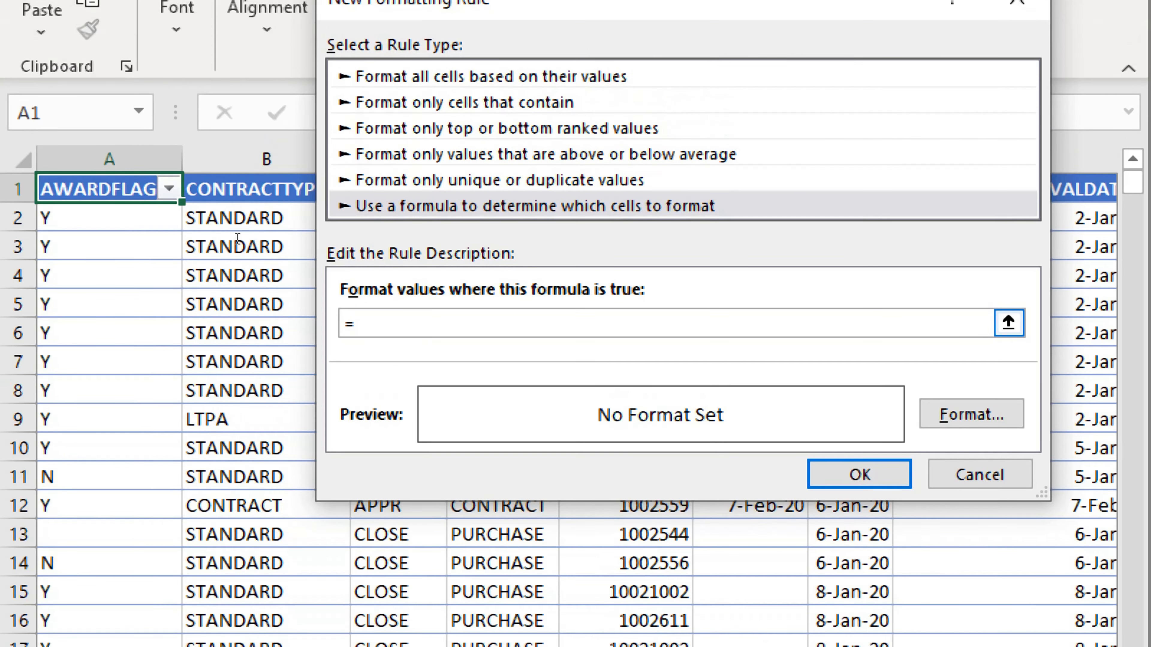
click(49, 171)
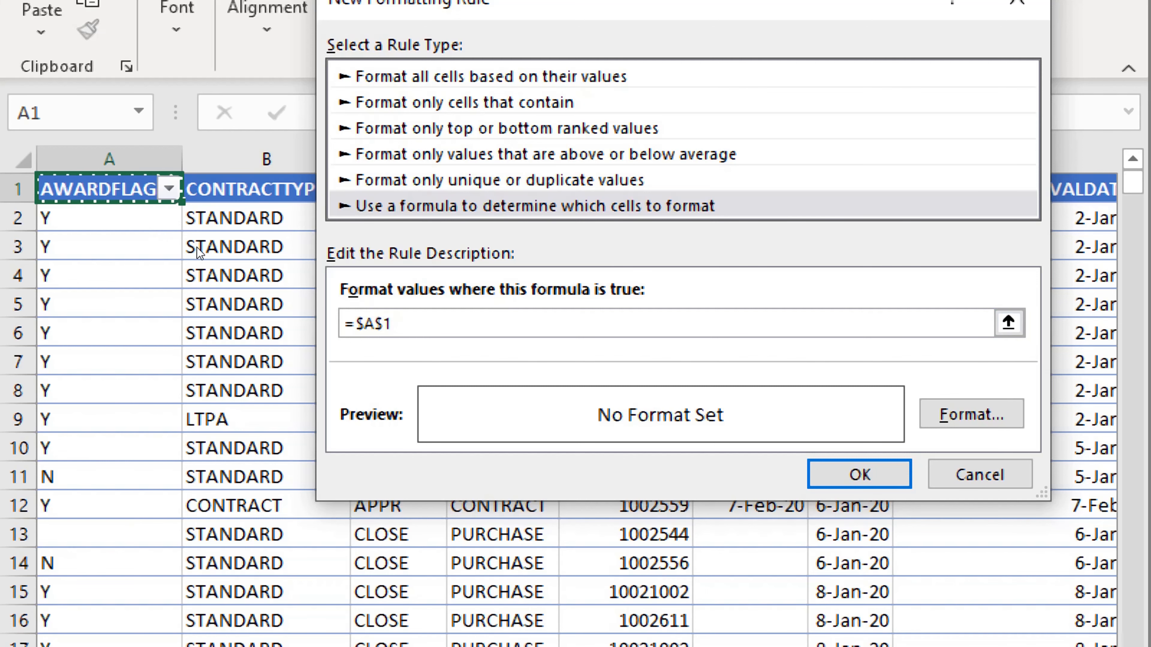
key(F4)
key(F4)
key(F4)
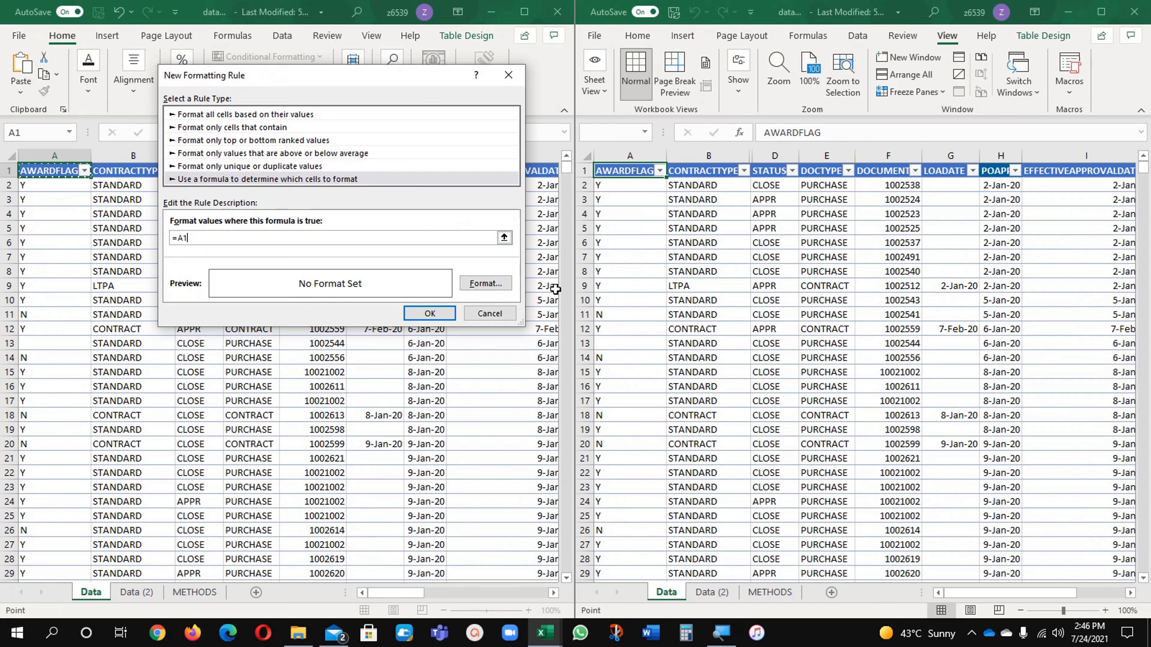
click(719, 597)
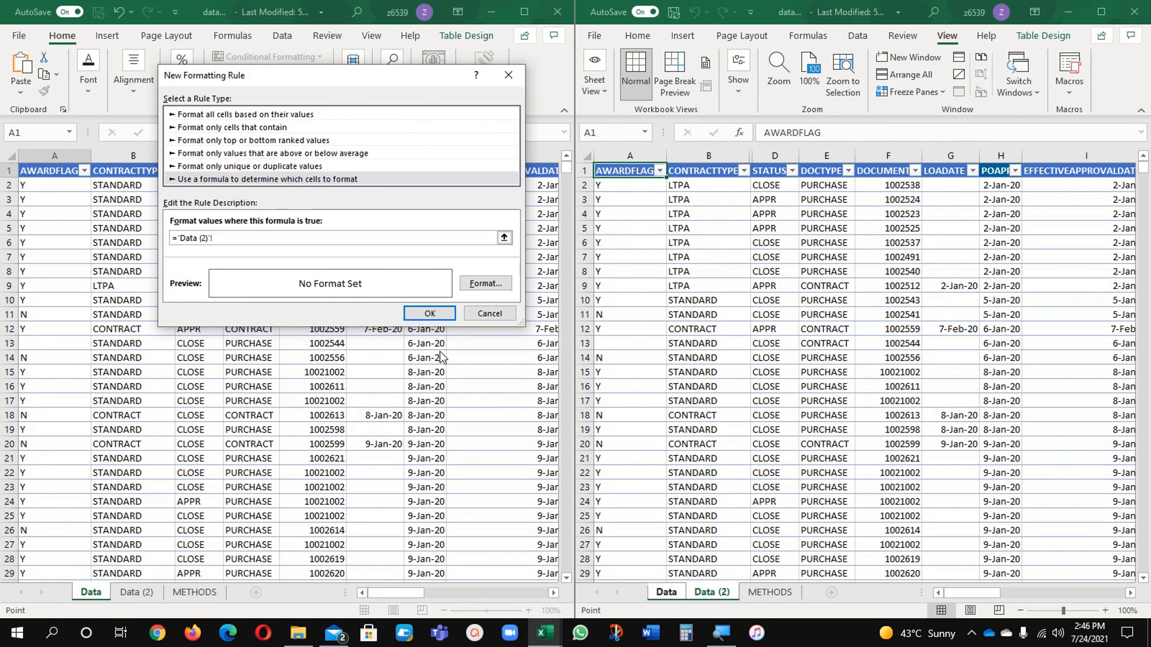
click(493, 315)
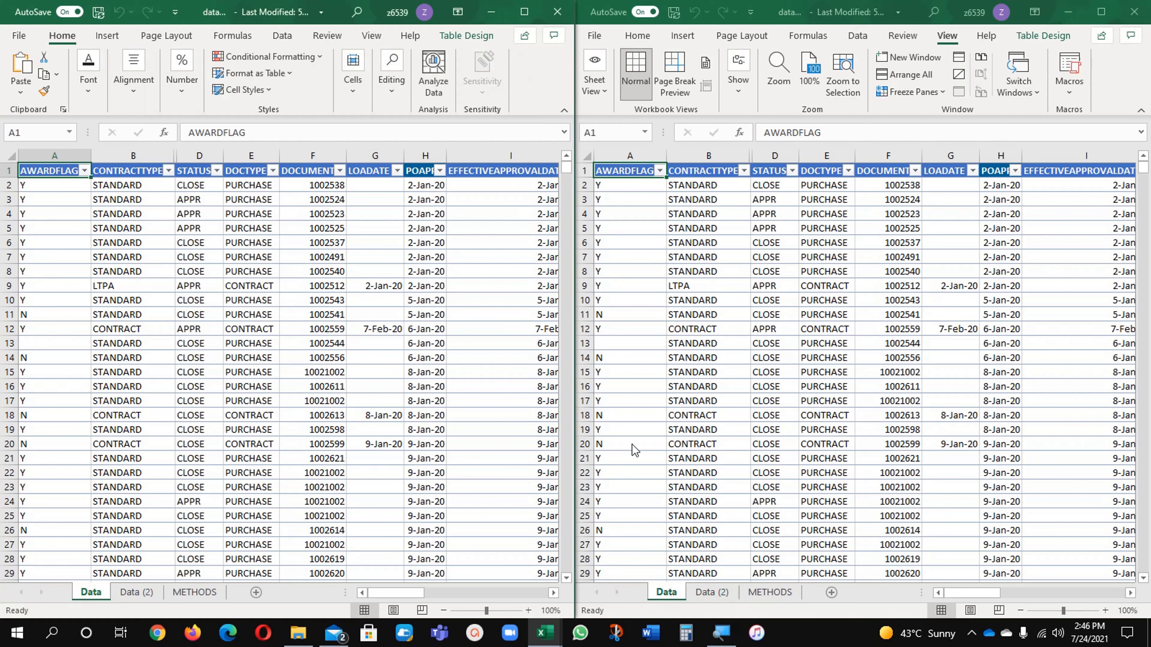
Display the Data (2) sheet in the second window and return to the window showing the Data sheet
click(716, 592)
click(714, 597)
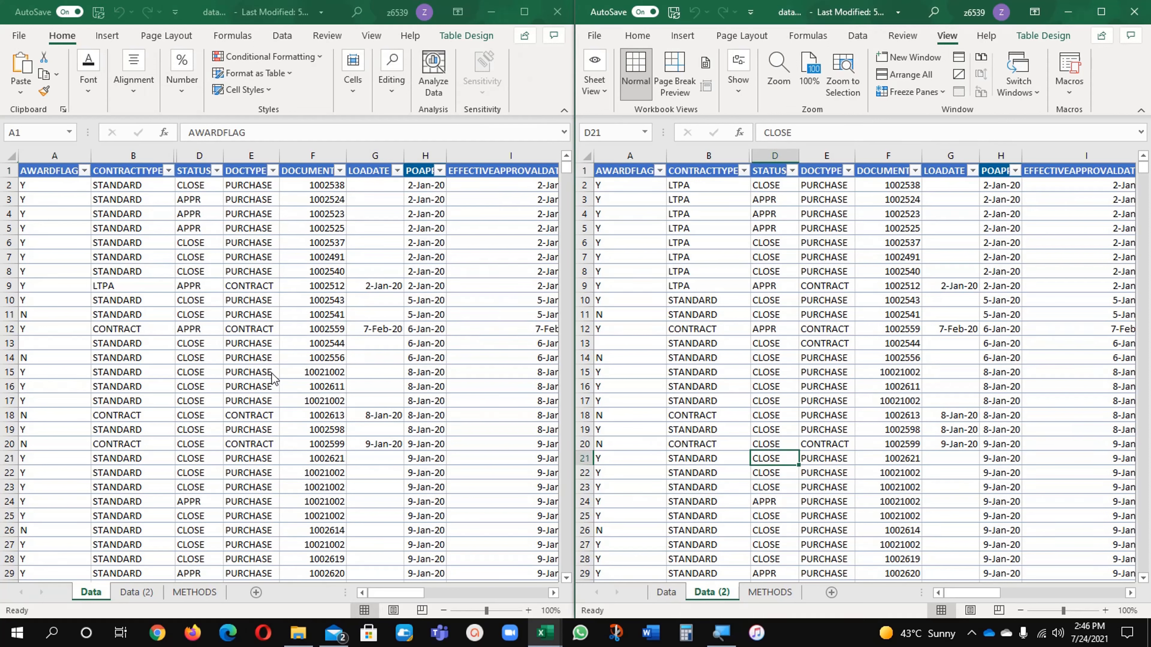
click(222, 332)
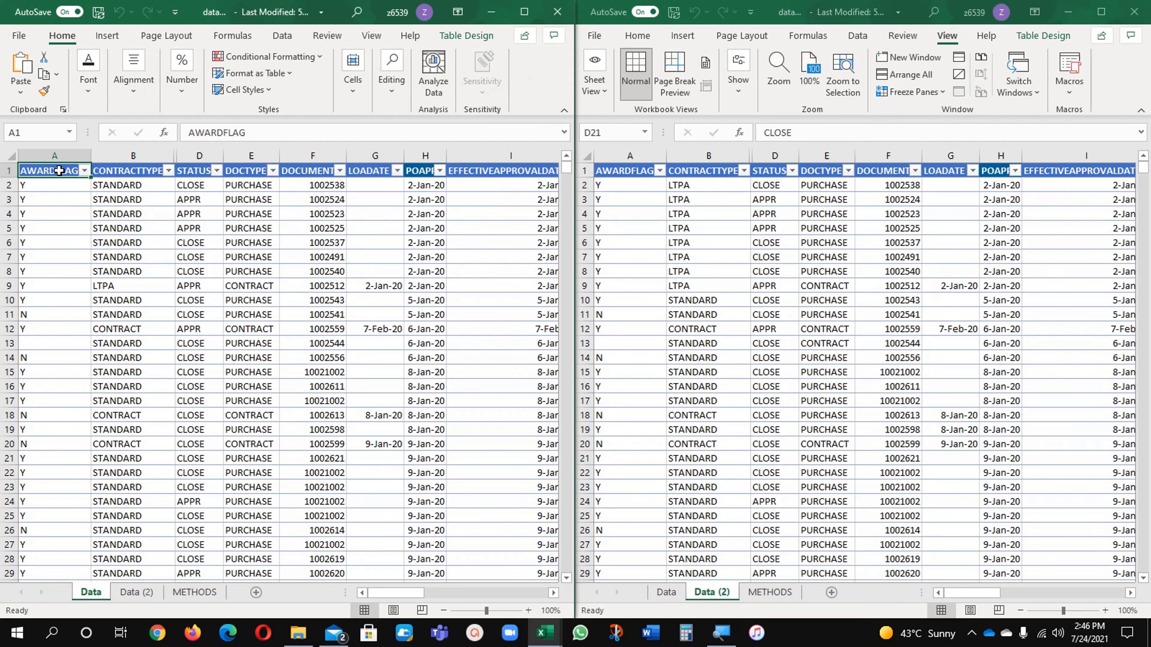
Create a formula-based conditional formatting rule for cell A1 of the Data sheet with the formula =A1<>'Data (2)'!A1
click(234, 58)
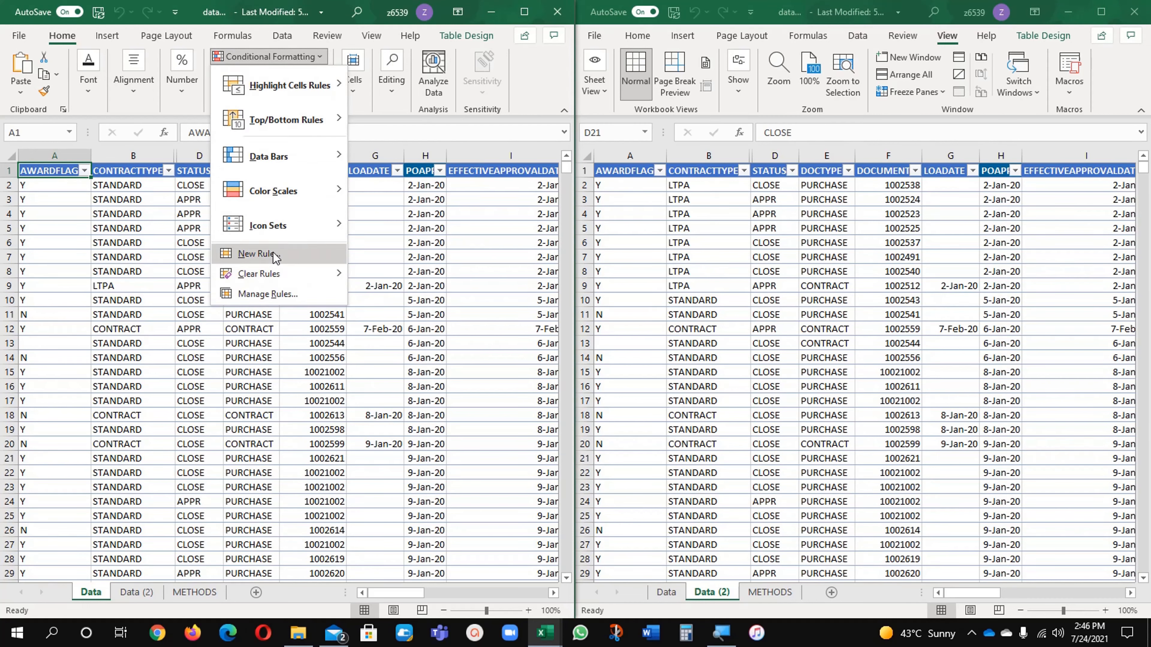
click(275, 255)
click(238, 164)
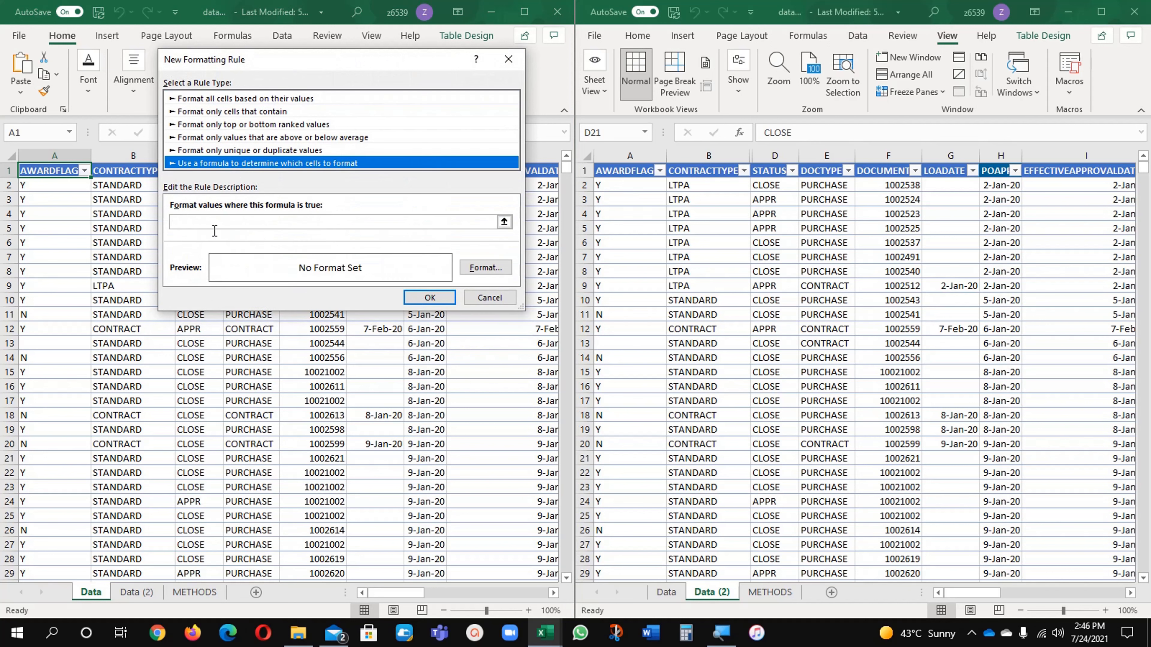
click(213, 223)
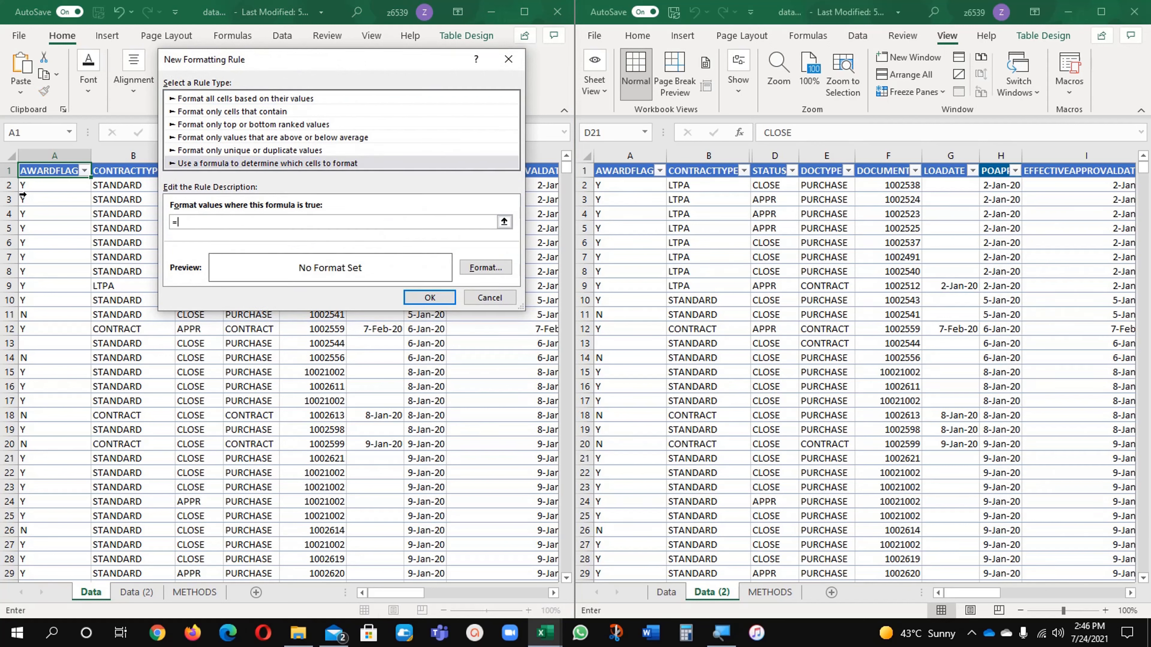
click(46, 170)
key(F4)
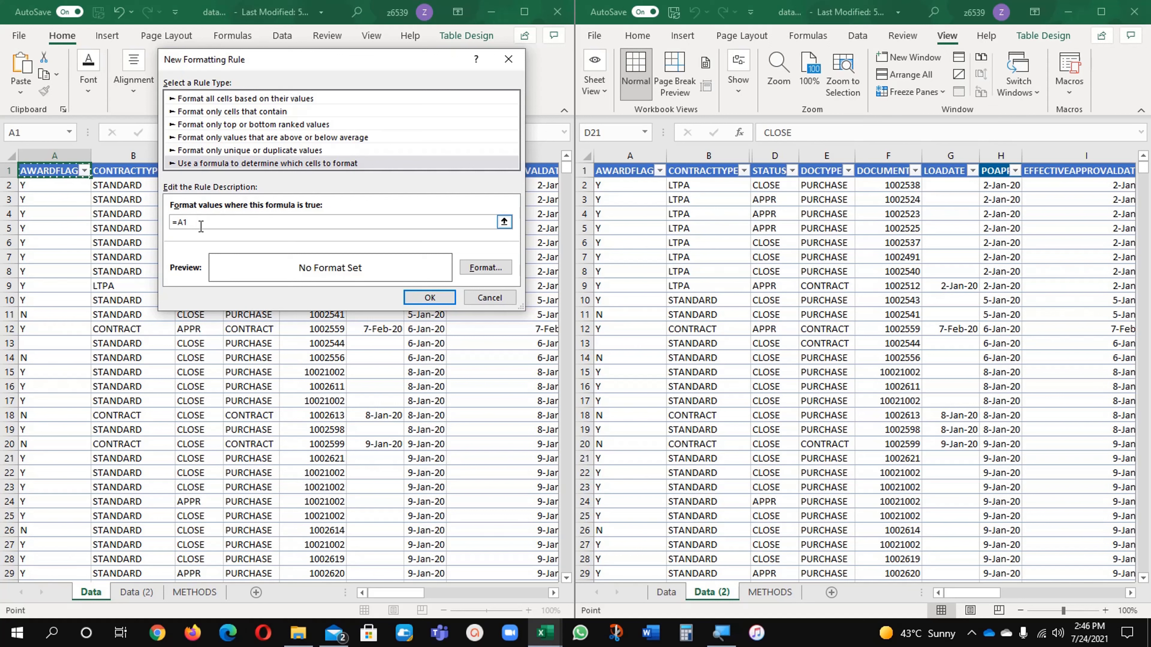
text(<>)
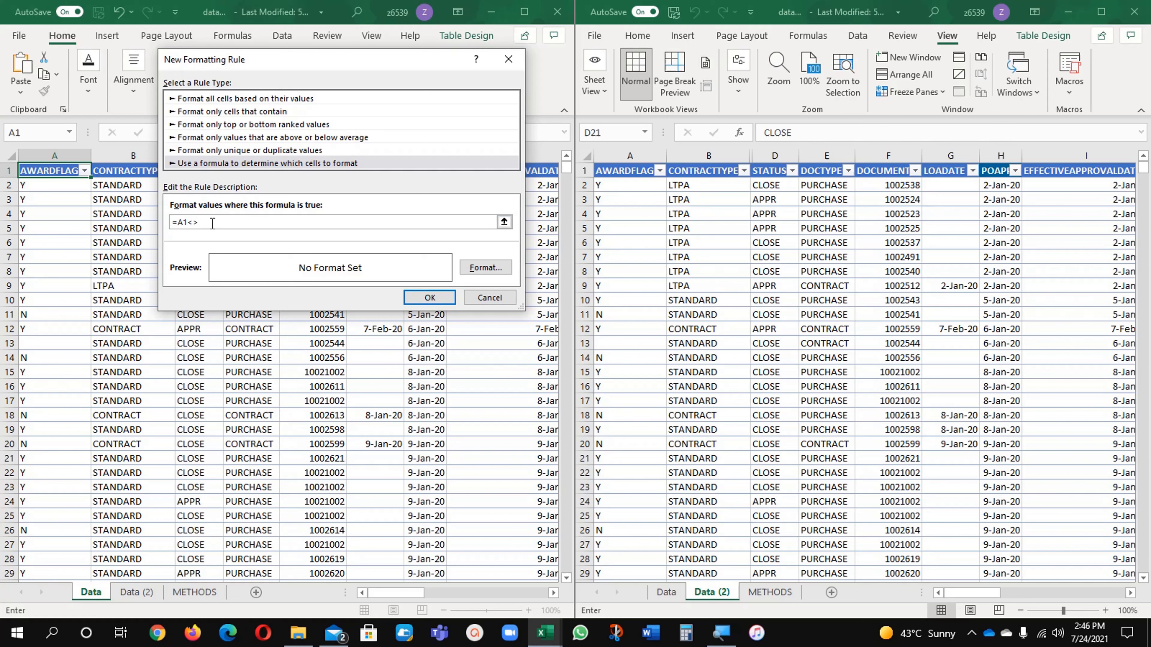
click(619, 170)
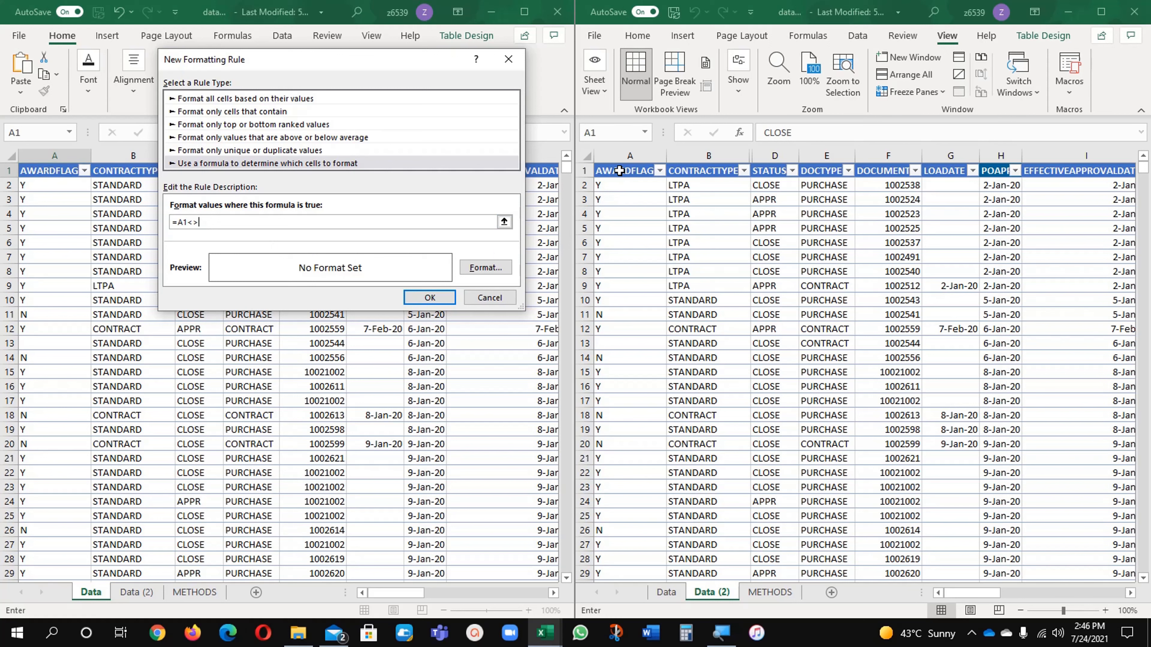
text(>)
click(618, 171)
key(F4)
key(F4)
Give the rule a dark red fill and a white font, and apply it to cell A1
click(485, 267)
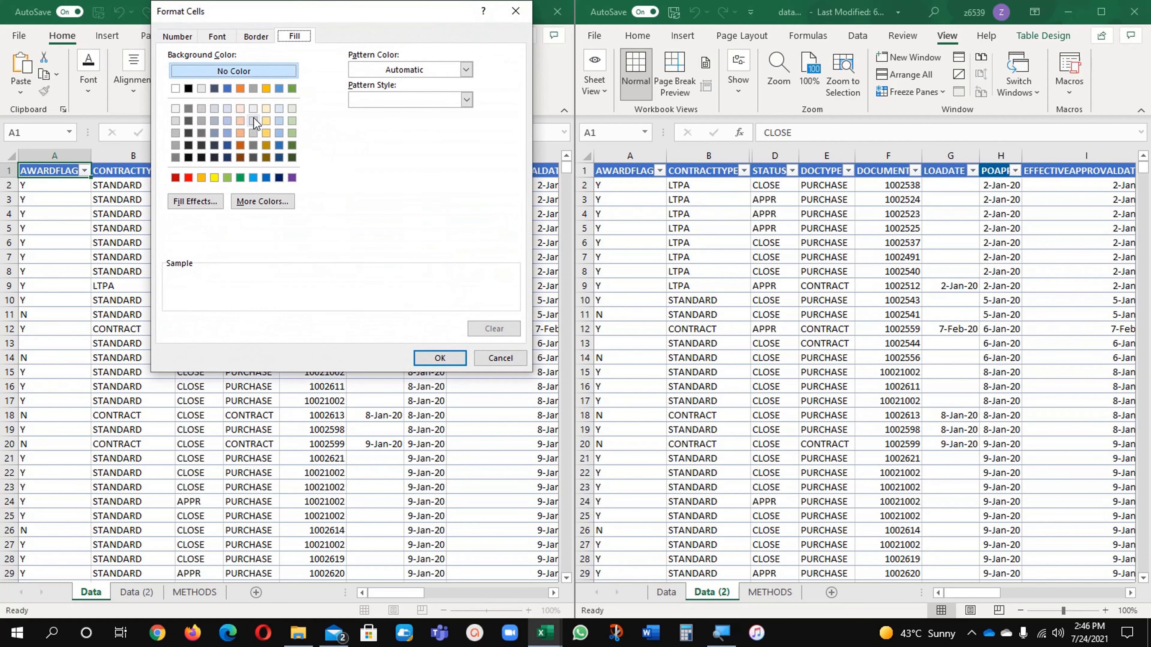
click(176, 178)
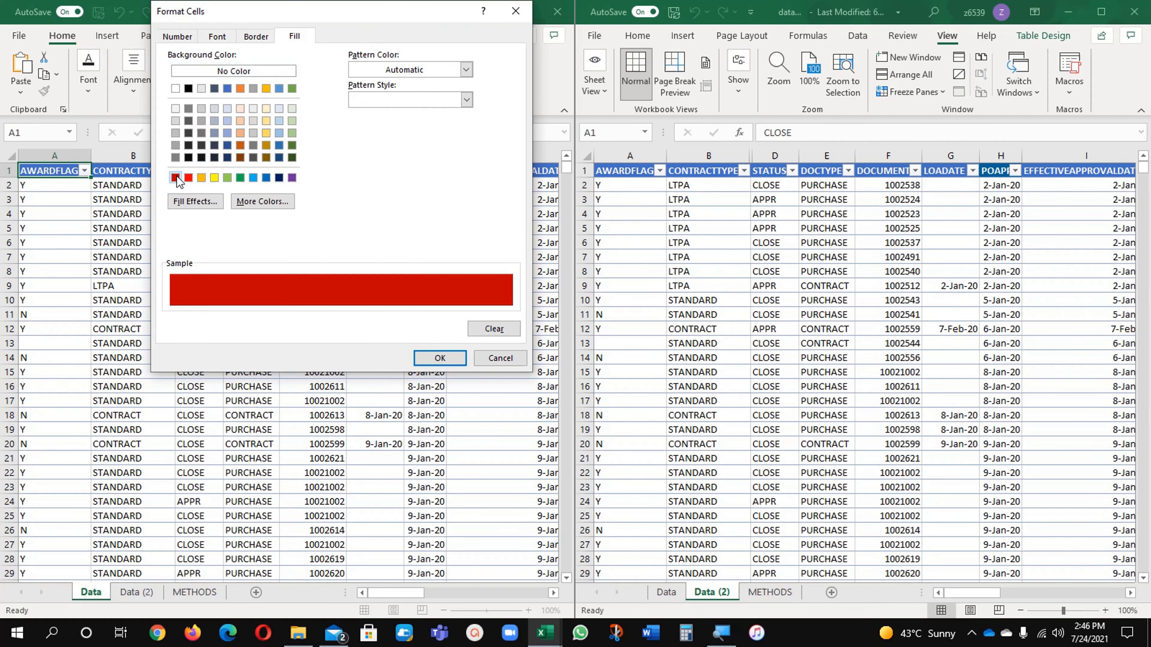
click(216, 38)
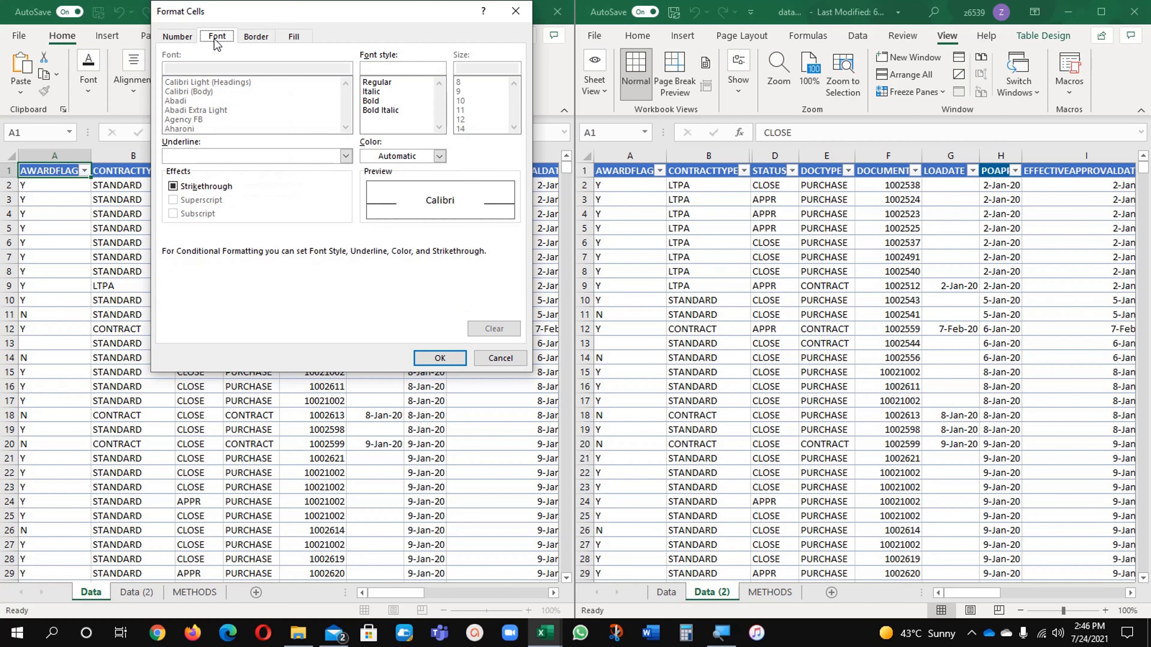
click(439, 155)
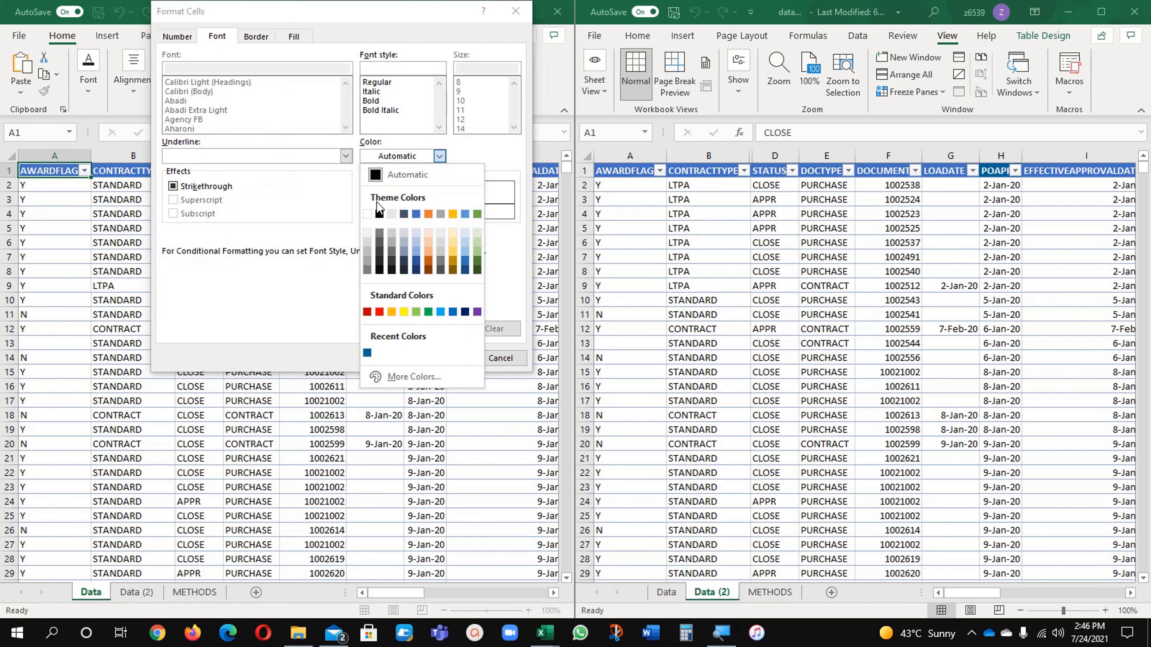
click(367, 214)
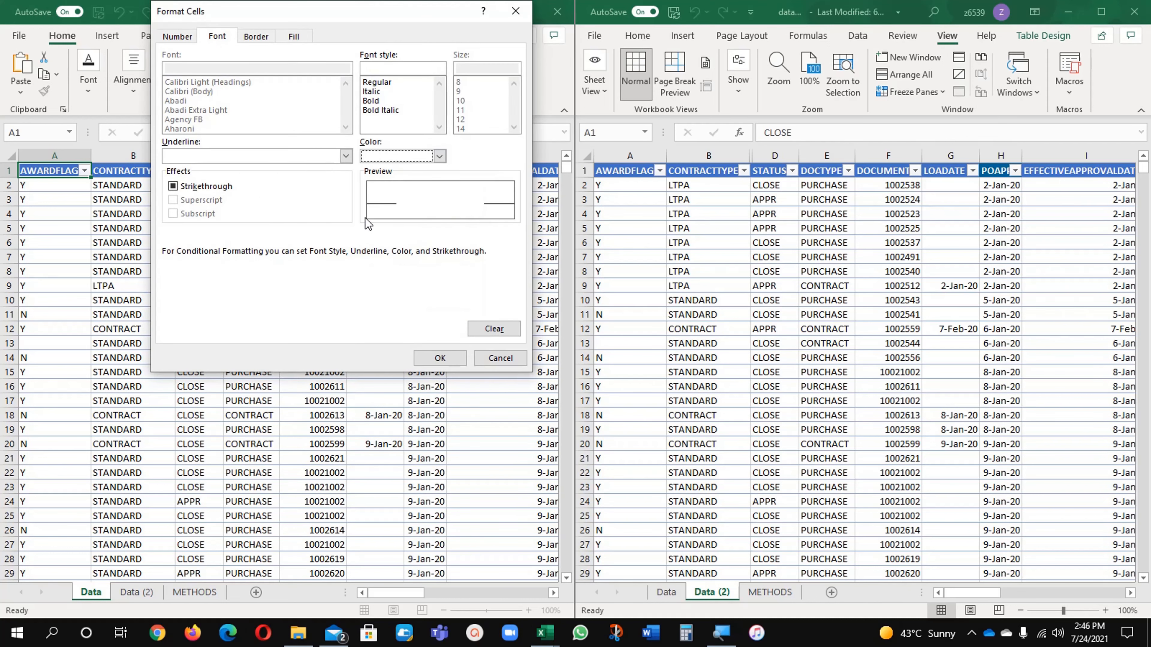
click(460, 359)
click(436, 300)
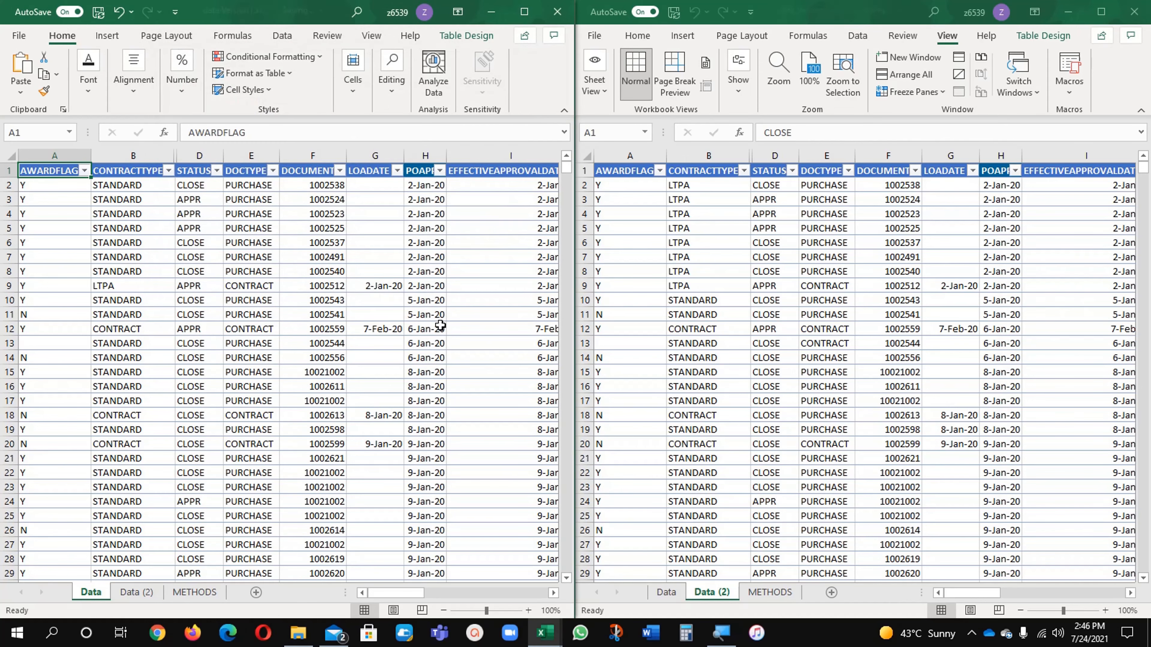
Select the entire data range on the Data sheet, from header cell A1 through the last column and last row
click(215, 329)
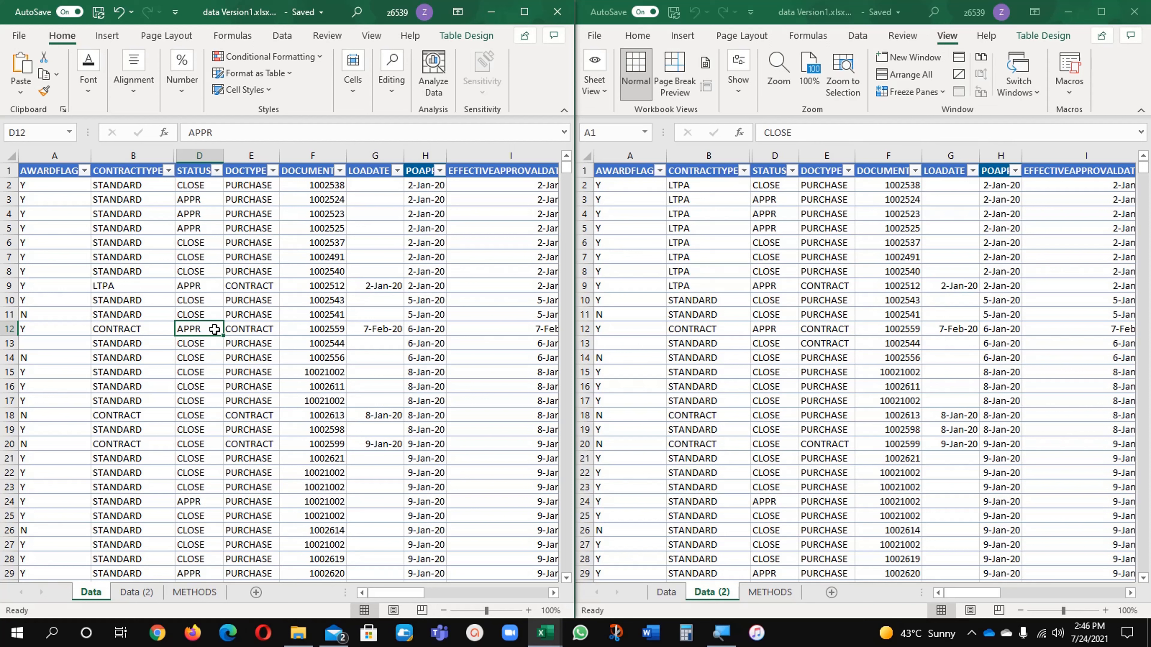
click(159, 271)
click(59, 173)
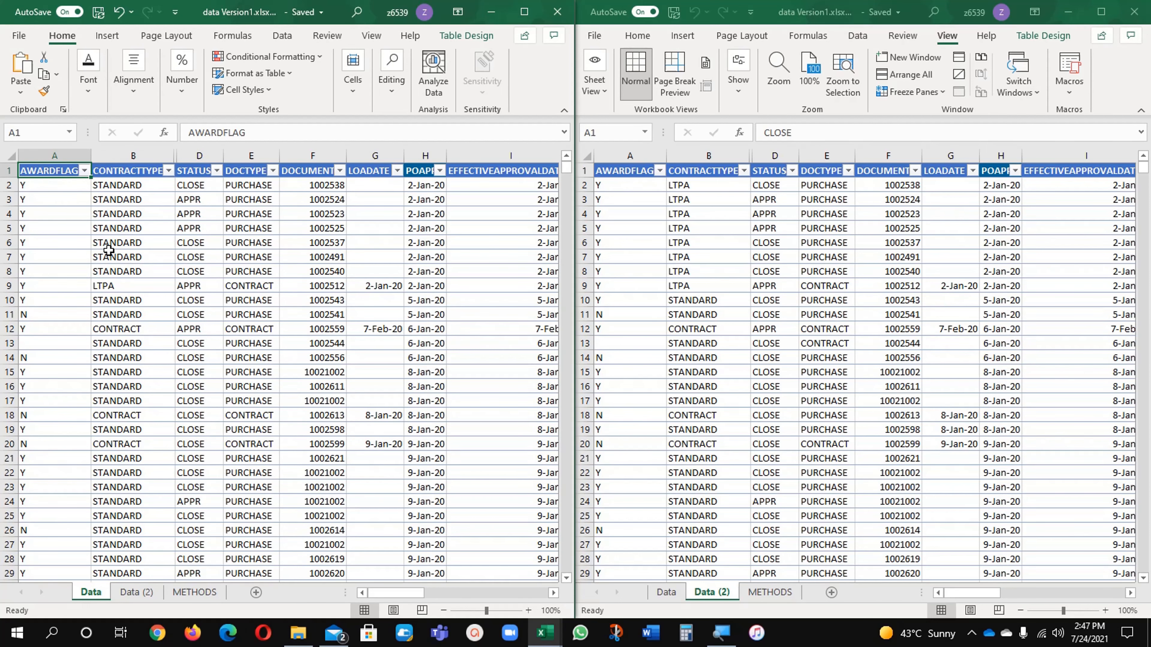
key(ctrl+shift+Right)
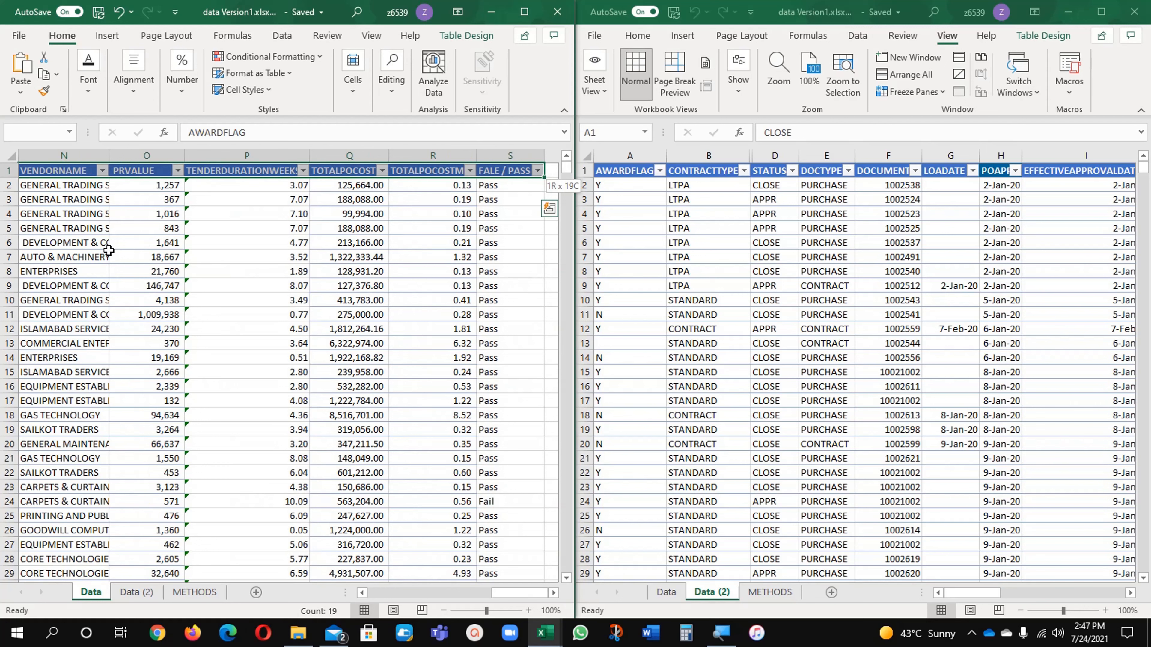
key(ctrl+shift+Down)
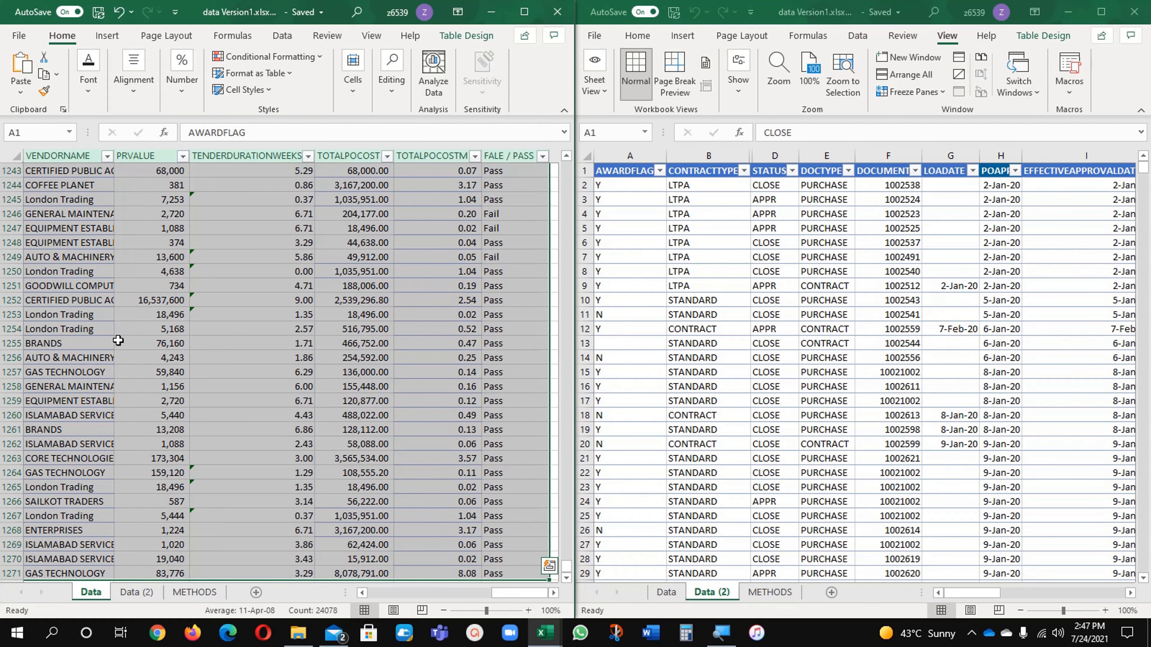
click(383, 594)
click(383, 594)
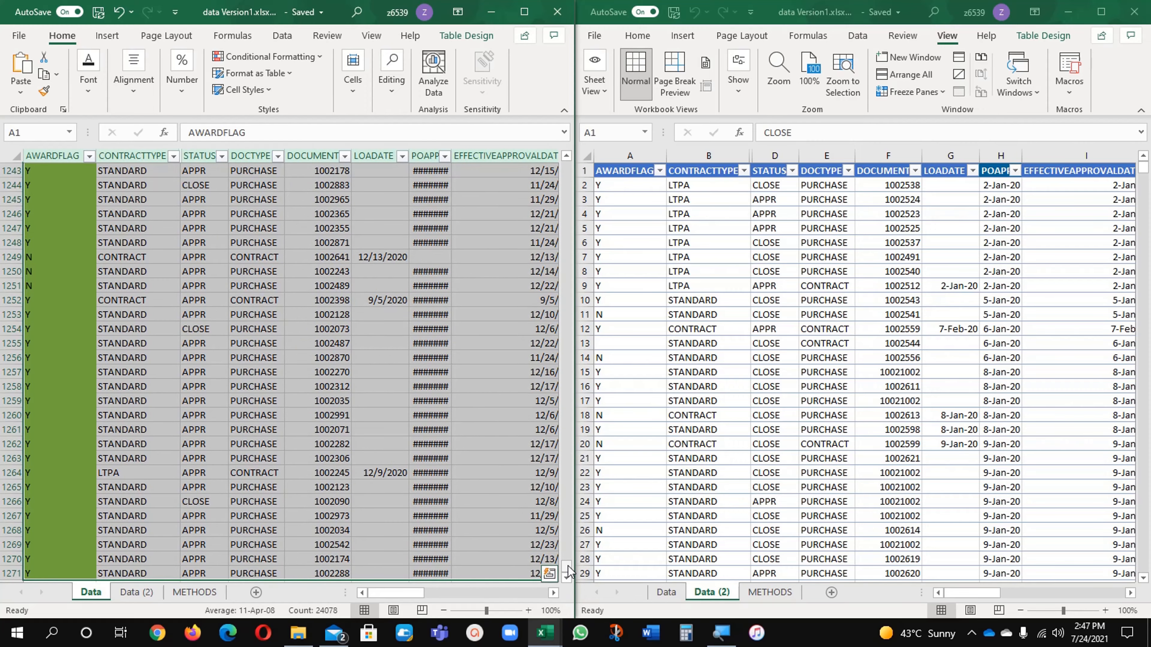
drag(566, 567, 578, 163)
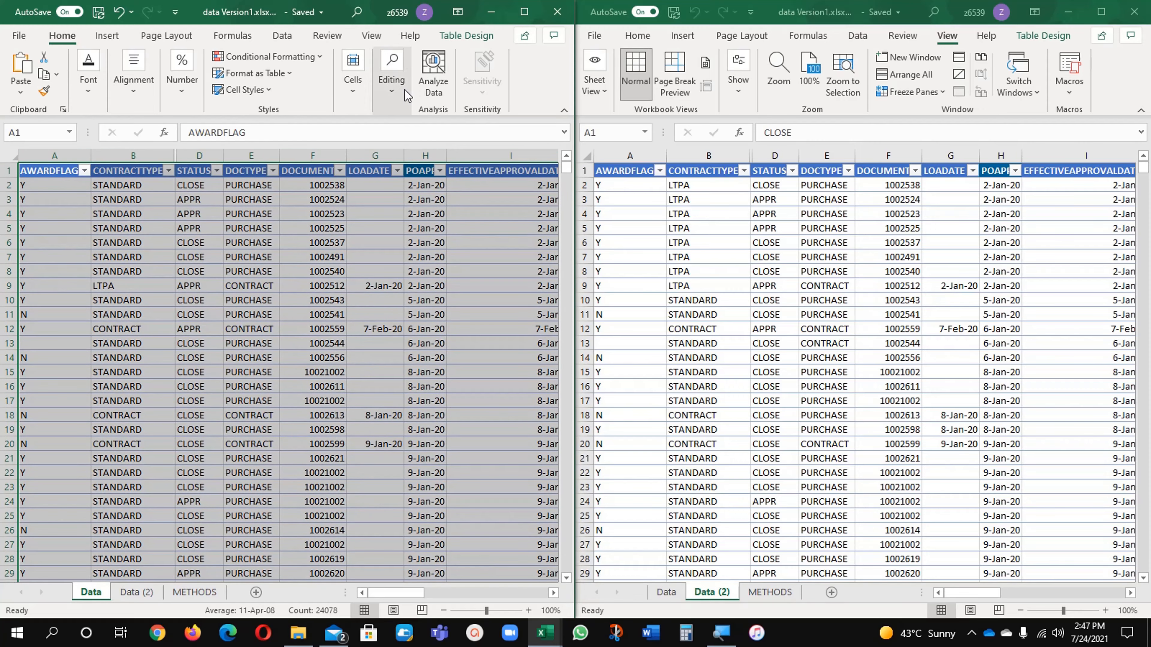
Delete the existing conditional formatting rule =A1<>'Data (2)'!A1 that applies only to cell A1
click(283, 61)
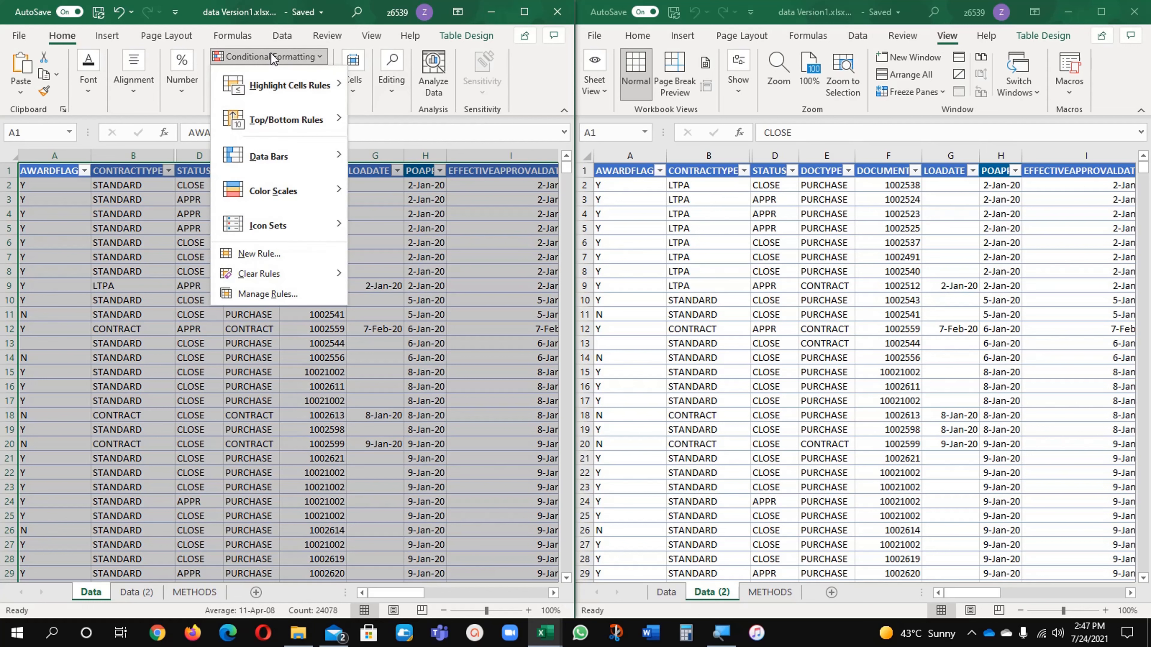
click(274, 299)
click(218, 170)
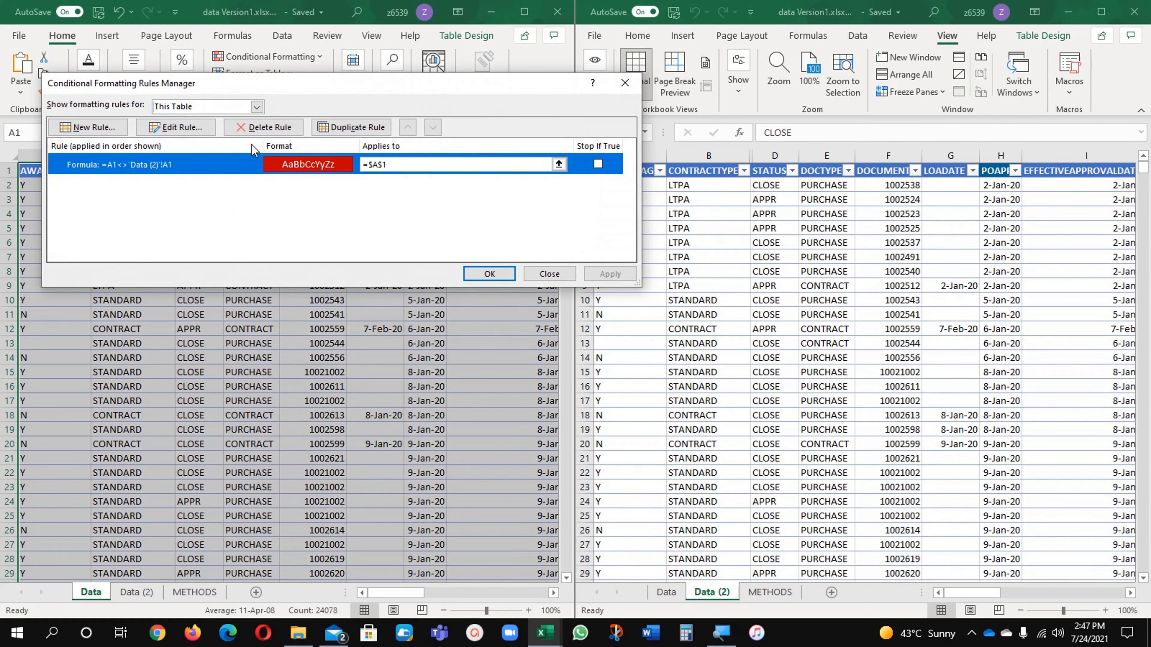
click(256, 129)
Create a formula-based conditional formatting rule for the selected Data sheet range with the formula =A1<>'Data (2)'!A1
click(111, 129)
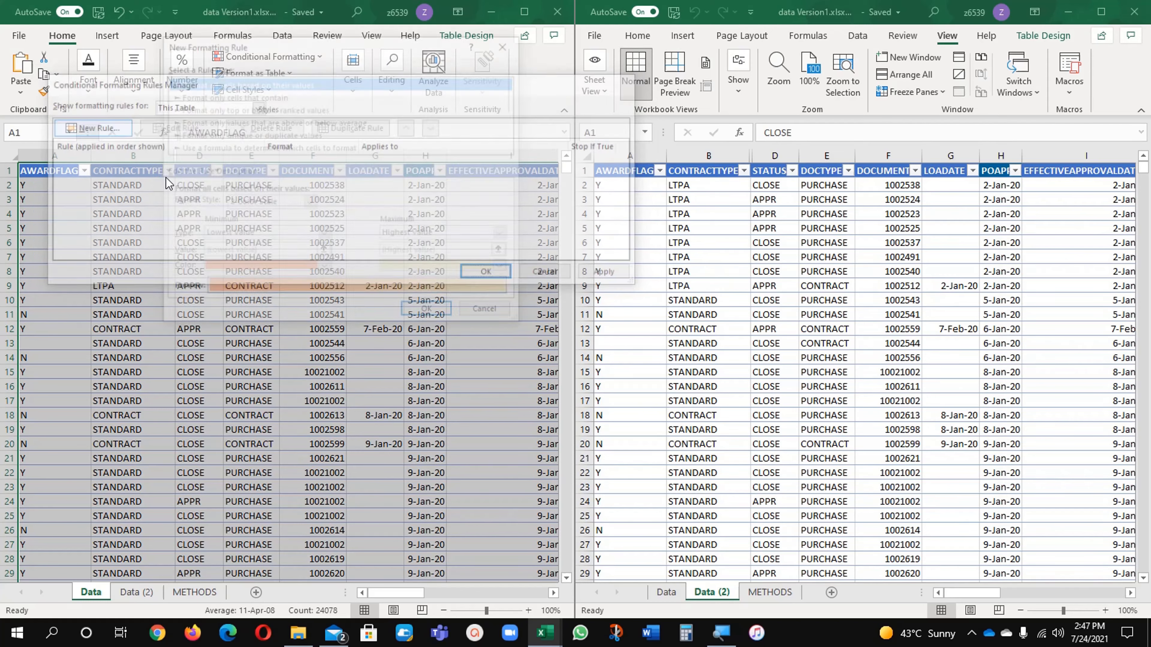
click(273, 147)
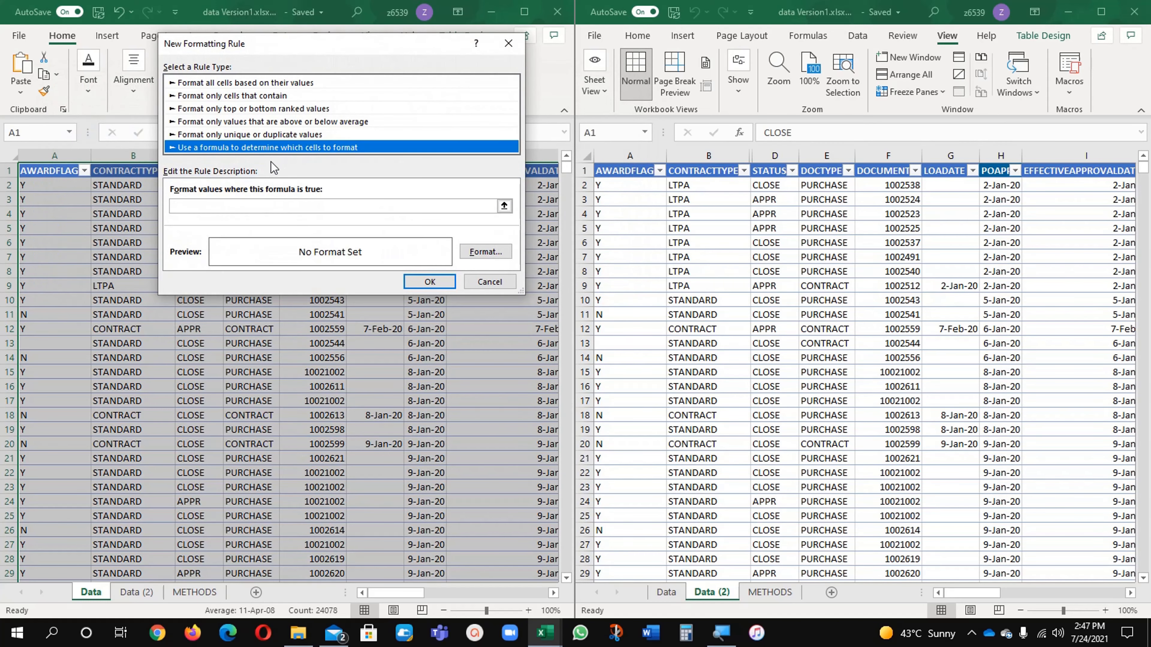
click(200, 206)
text(=)
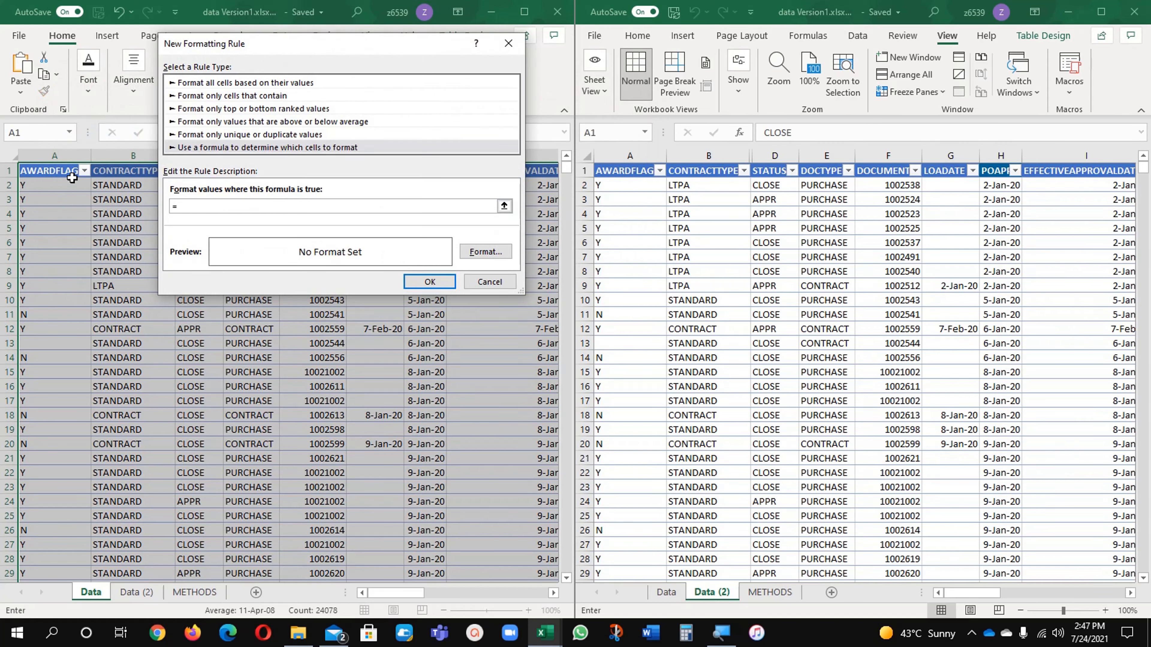
click(64, 170)
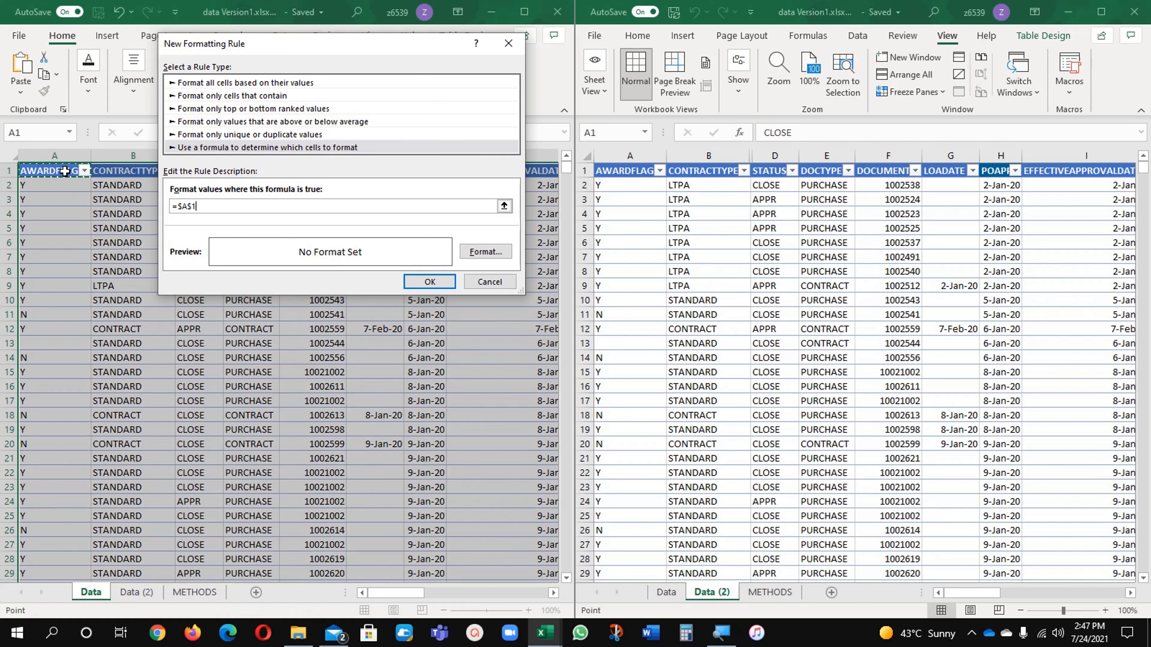
key(F4)
text(<>)
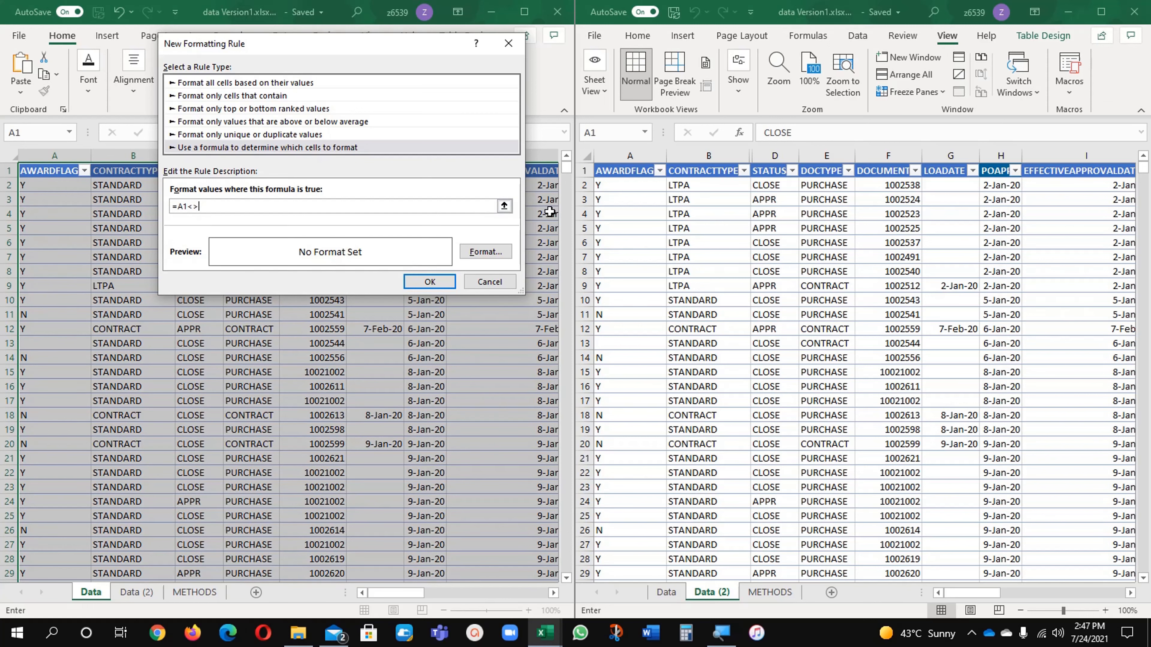
click(609, 172)
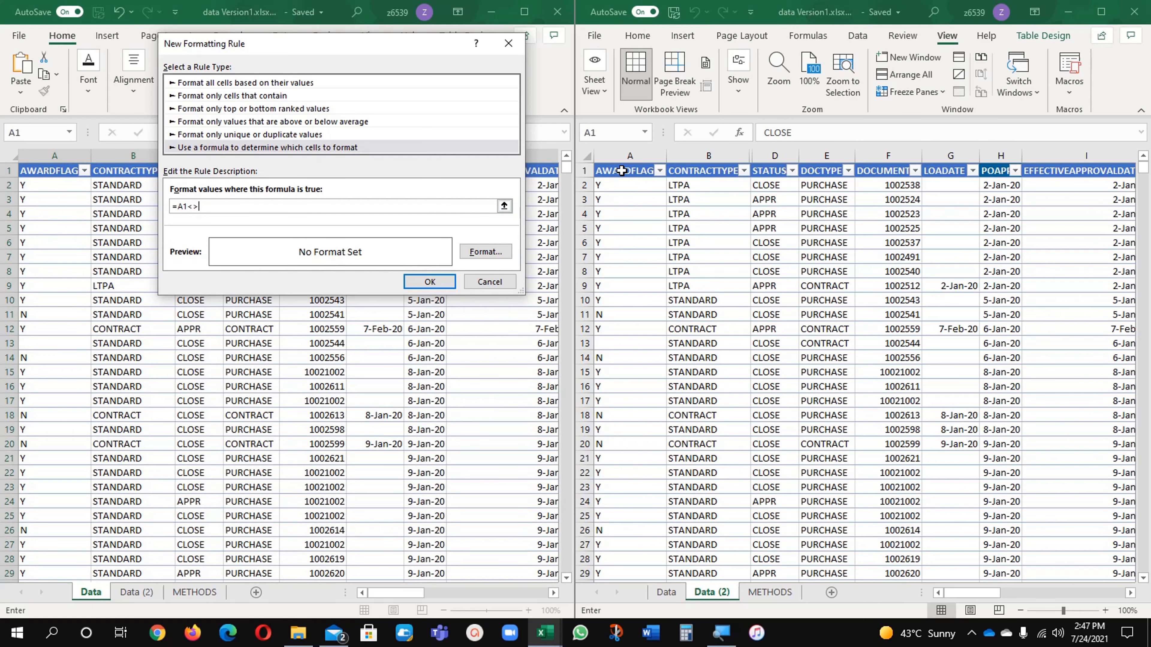
click(622, 170)
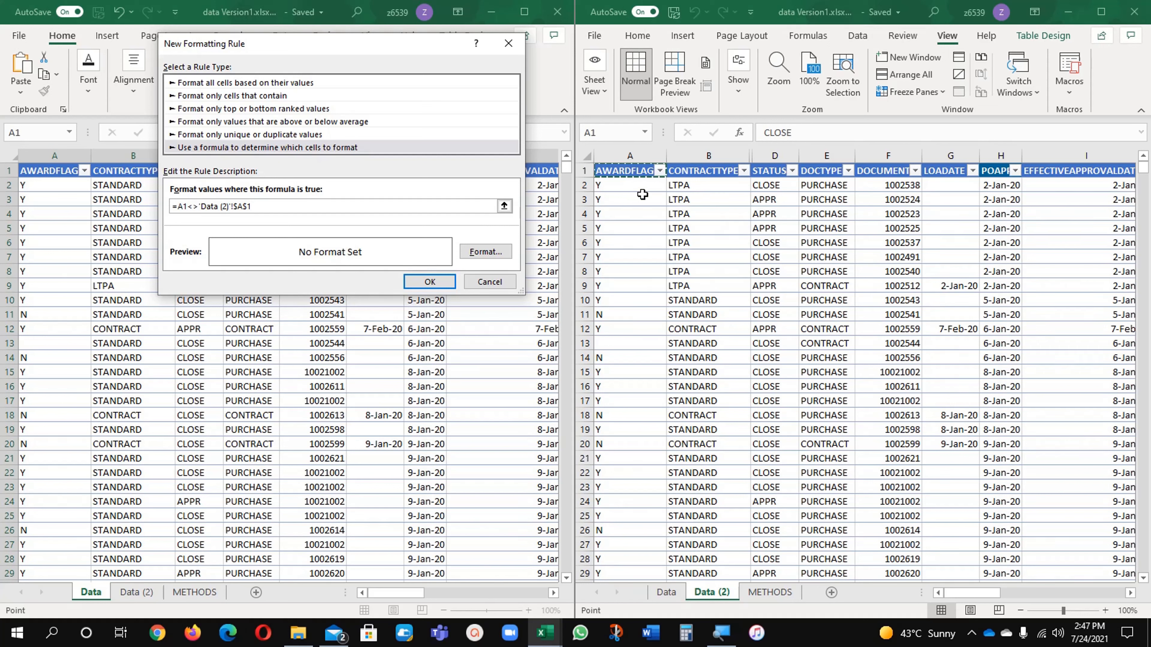
key(F4)
key(F4)
key(F4)
Give the rule a white font and a red fill, and apply it to the range $A$1:$S$1271
click(476, 252)
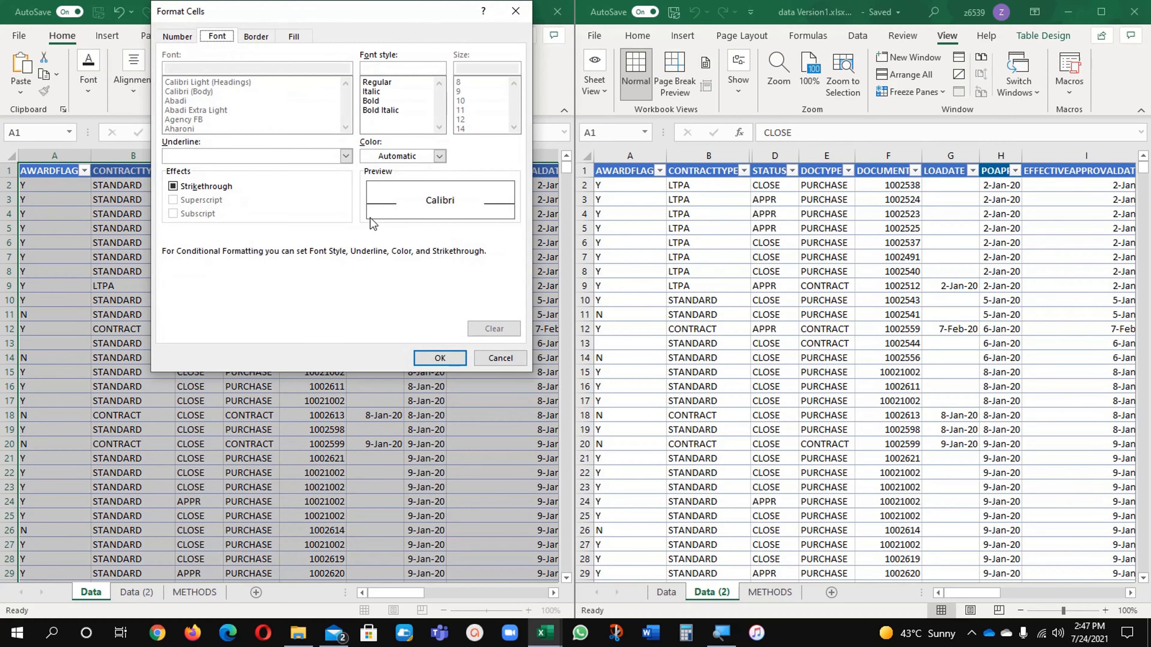
click(396, 156)
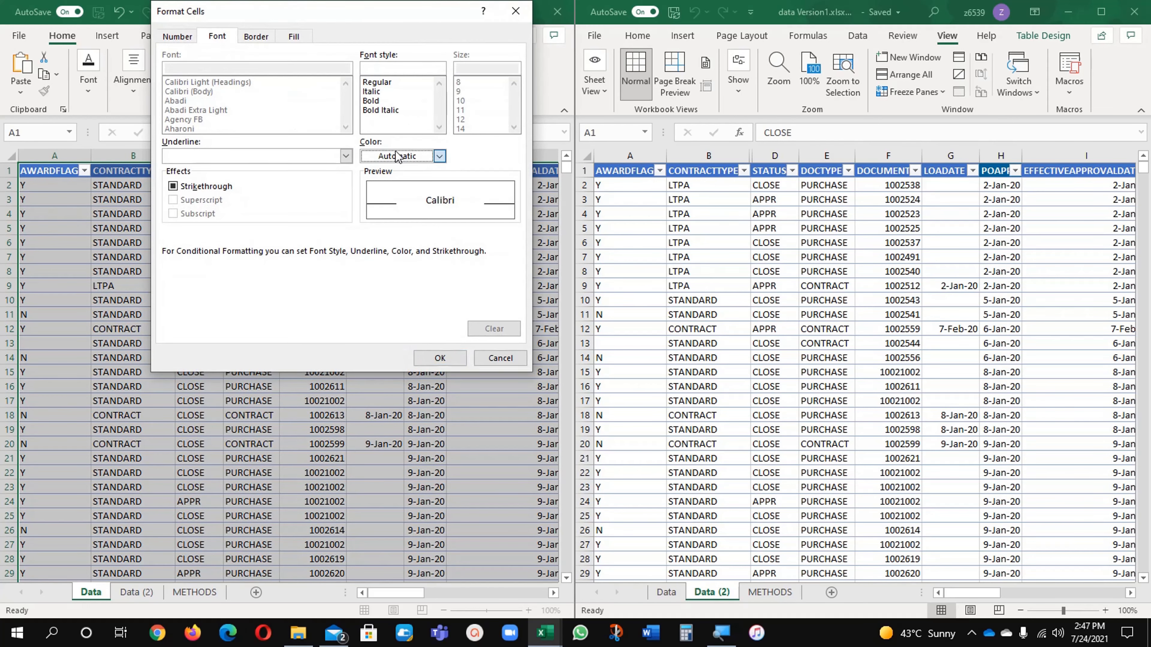
click(396, 156)
click(372, 217)
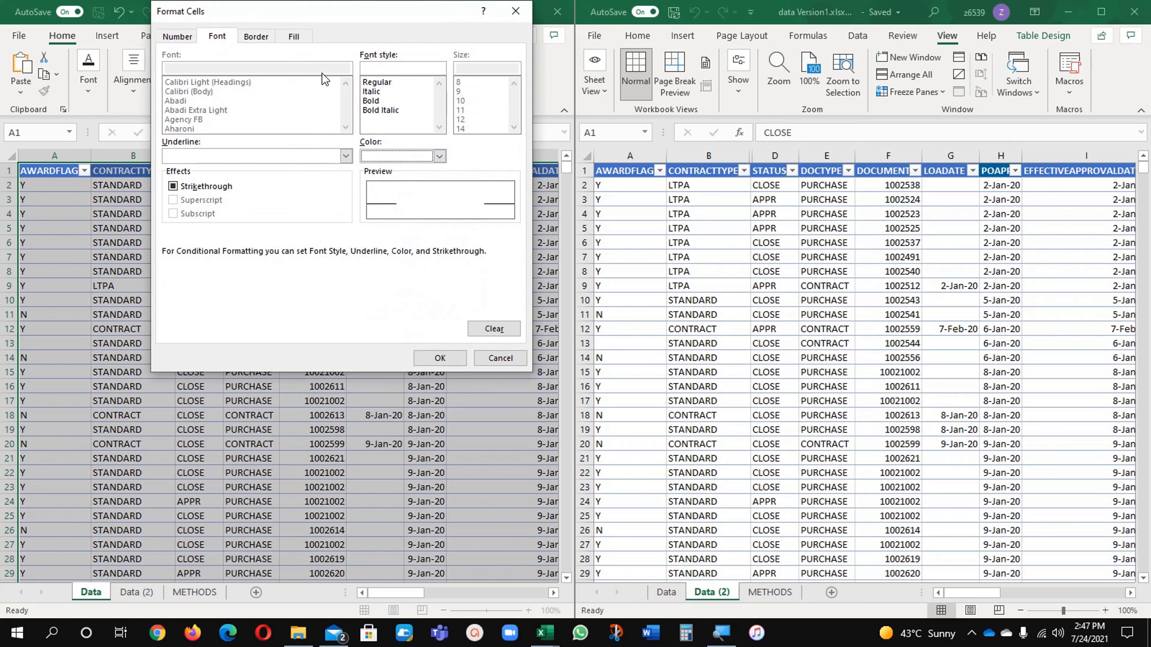
click(295, 36)
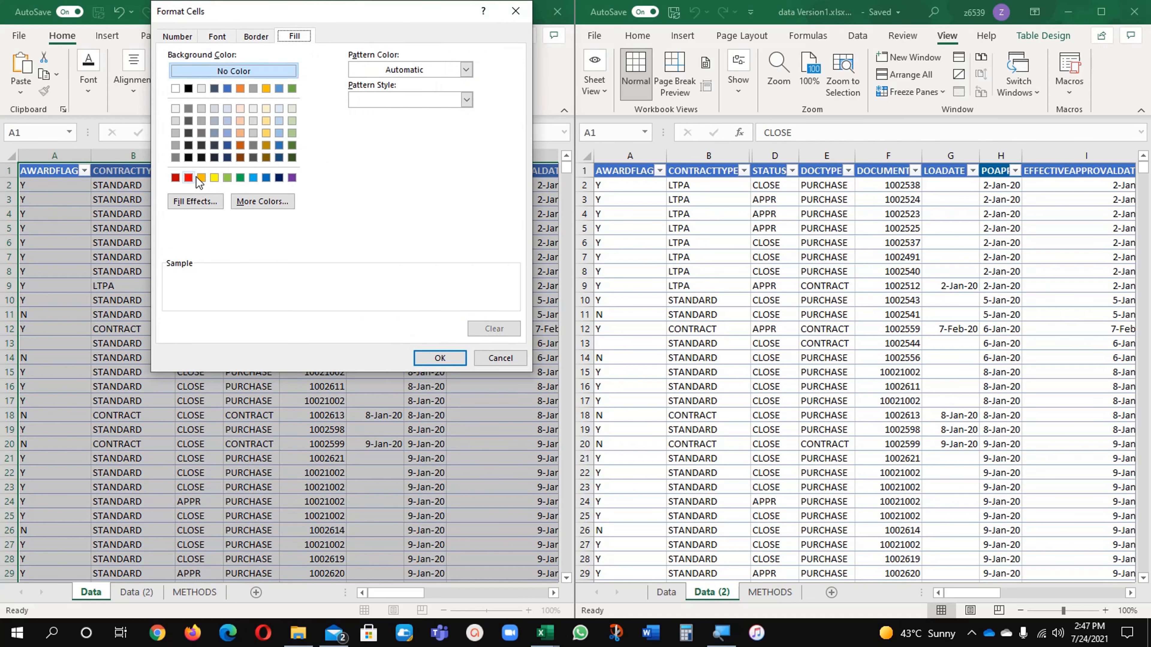
click(188, 177)
click(439, 358)
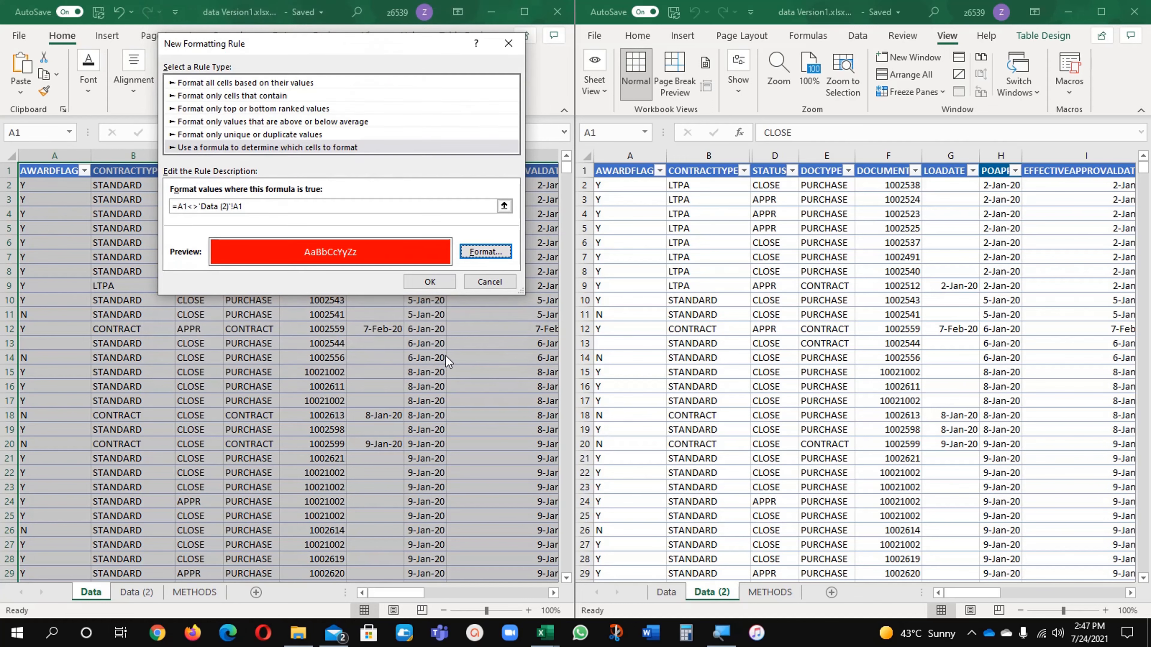
click(440, 286)
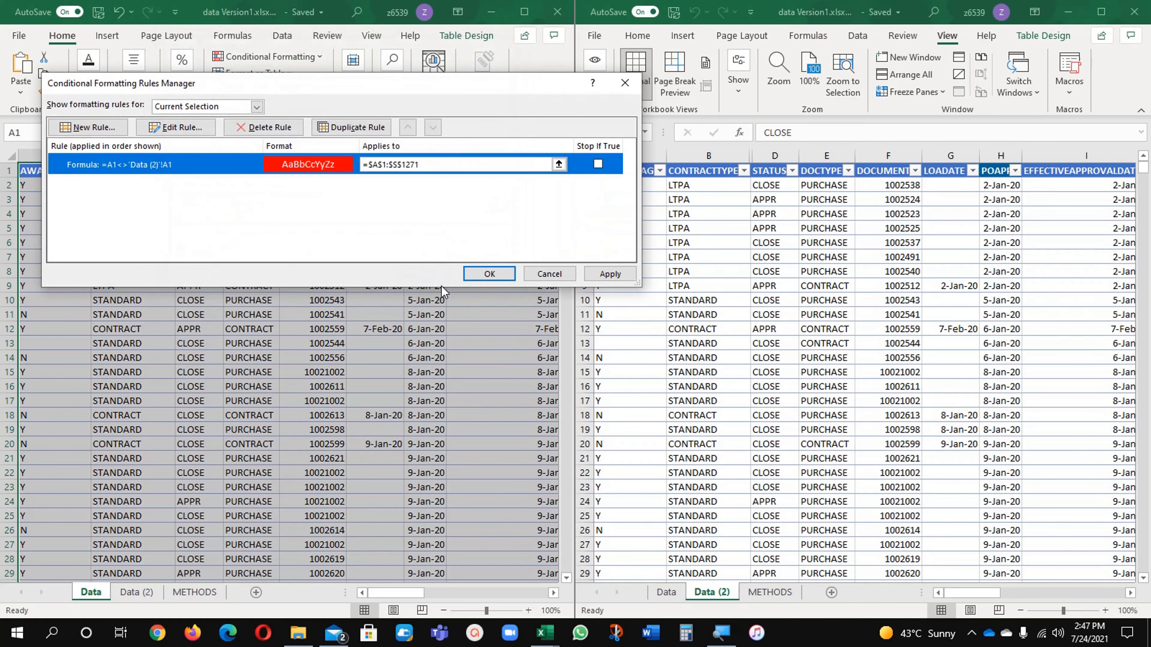
click(483, 274)
click(398, 343)
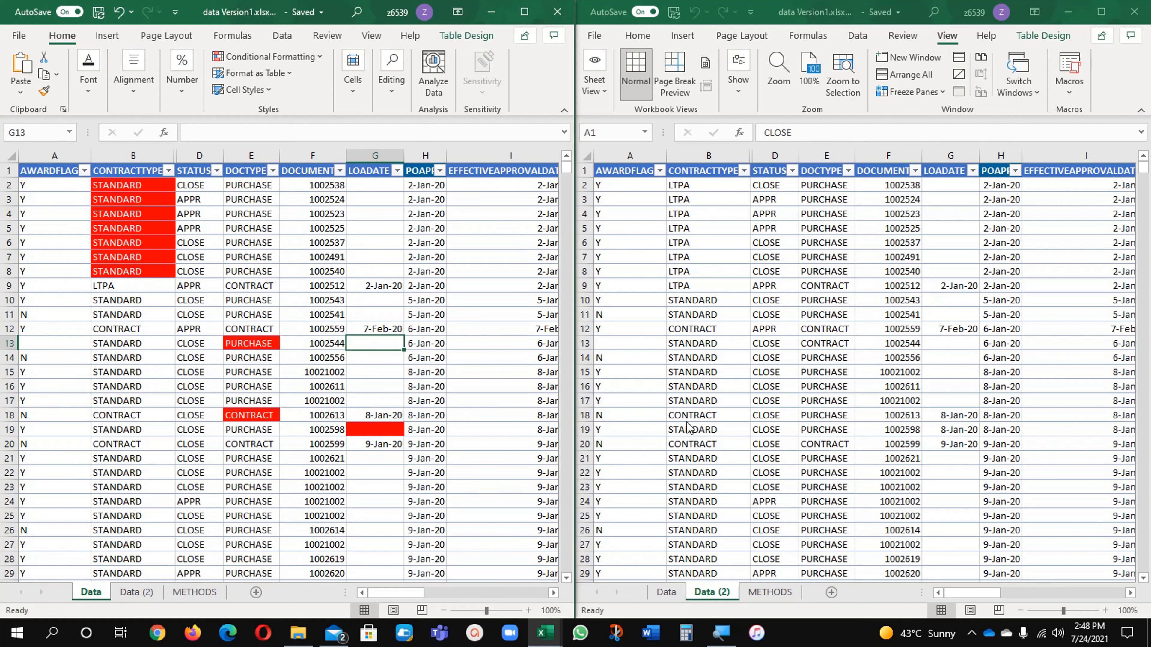
Try filling cell F19 of the Data (2) sheet with the value from the cell above, and undo the fill
click(903, 432)
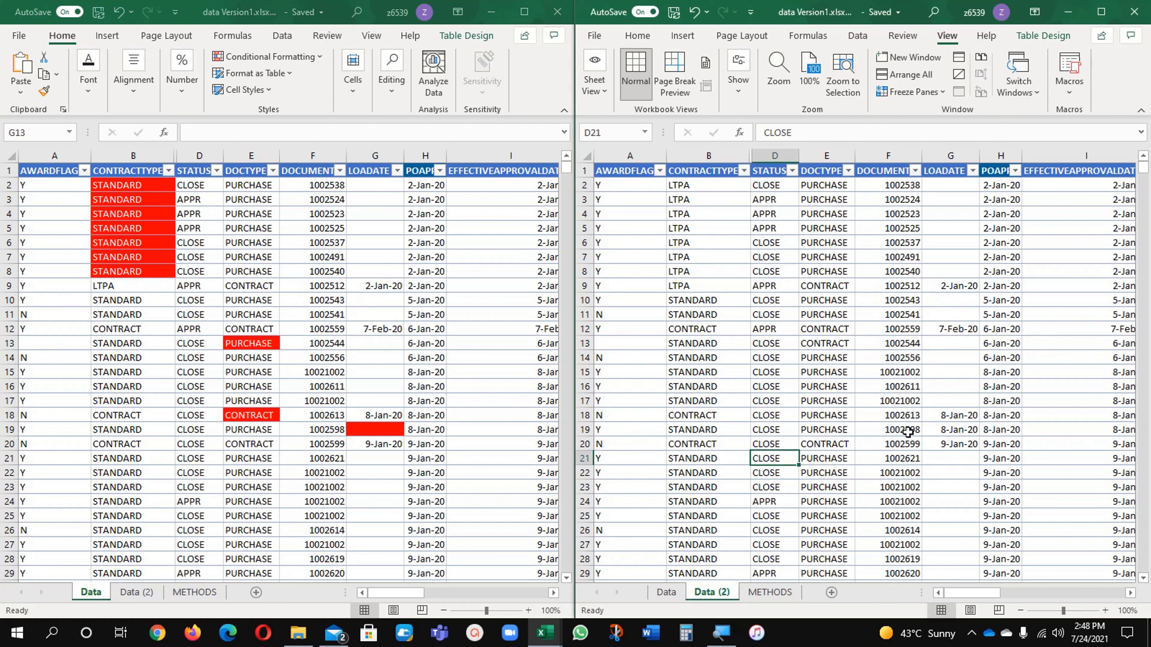
click(908, 432)
key(ctrl+d)
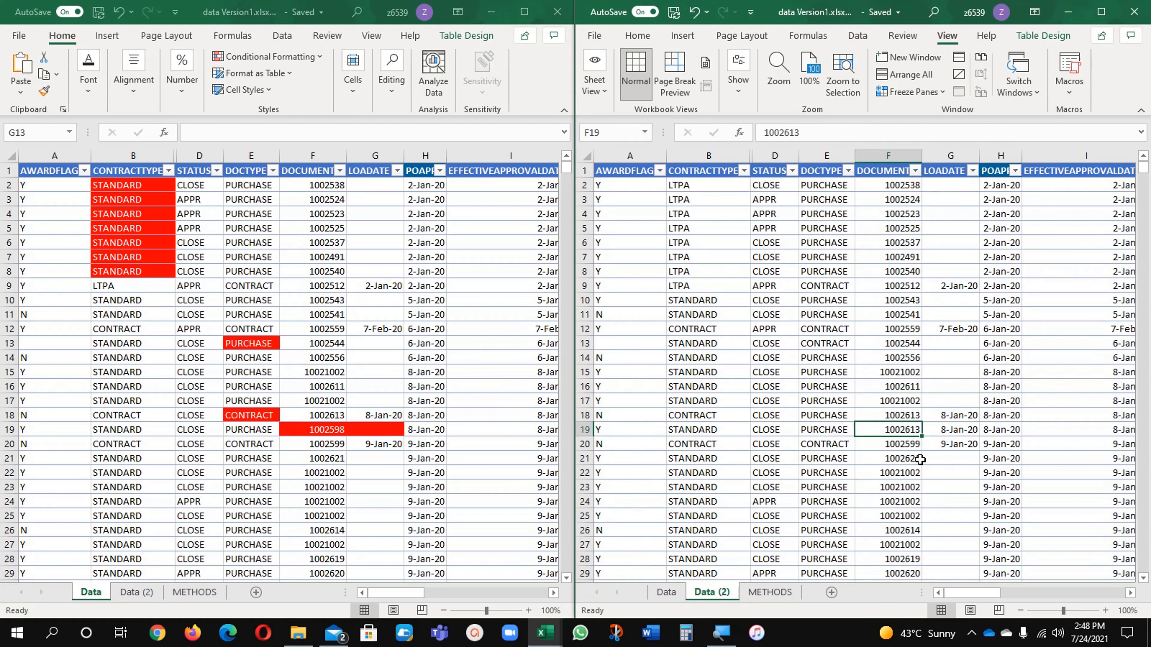
key(ctrl+z)
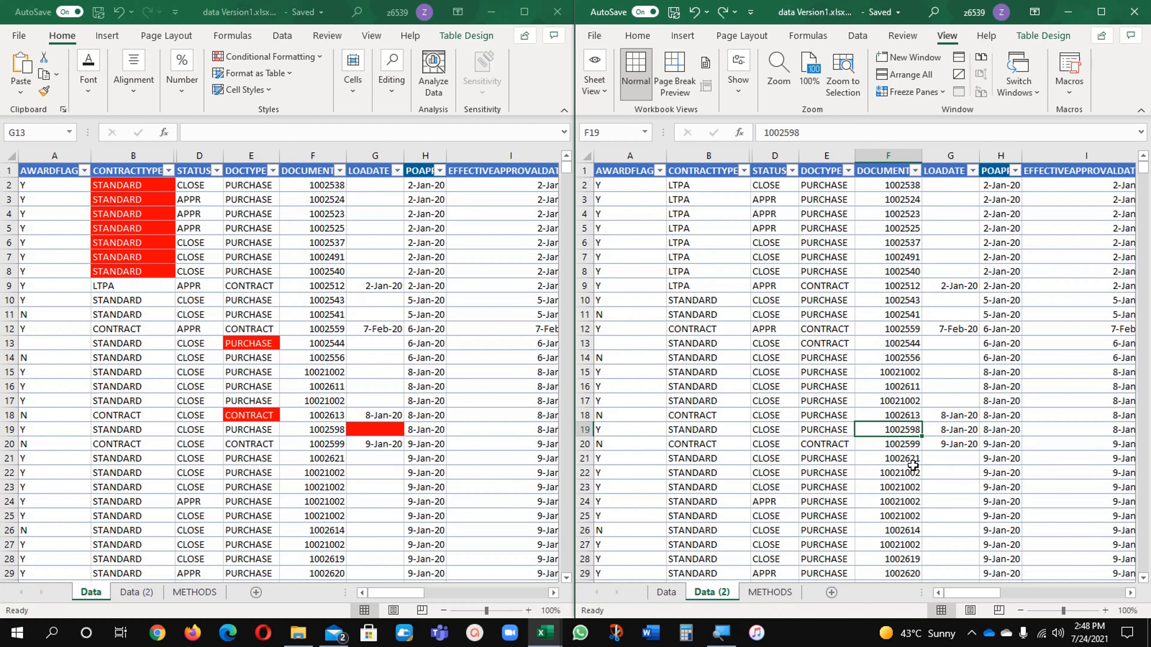
Fill cell F26 of the Data (2) sheet with the document number from the cell above
click(902, 515)
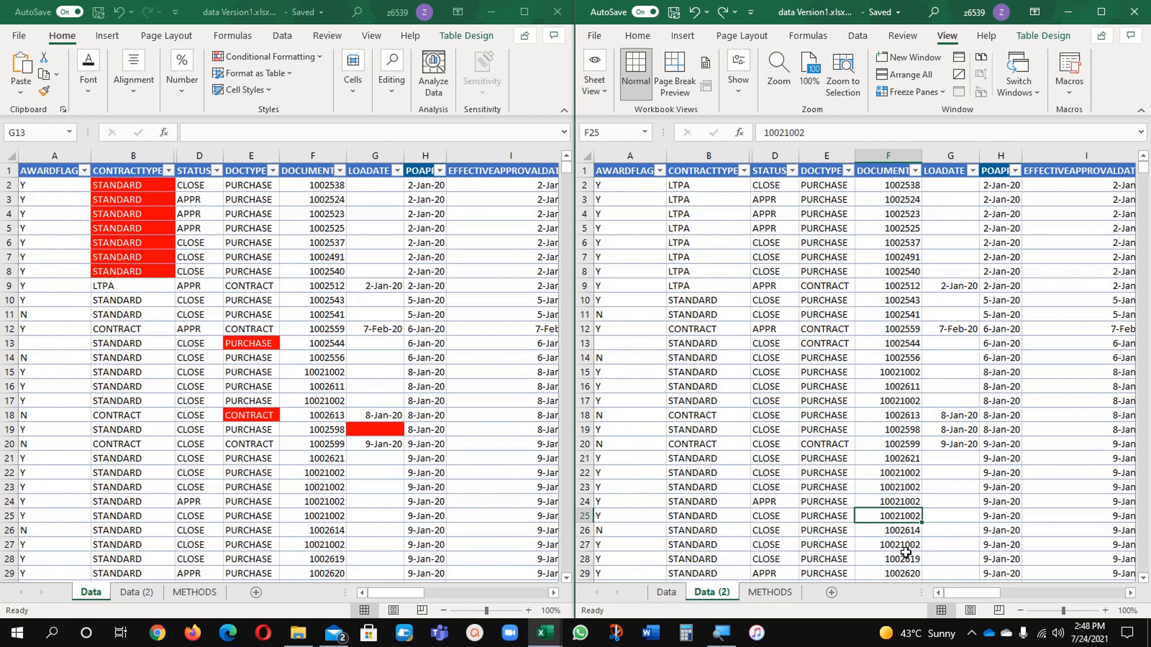
click(899, 535)
key(ctrl+d)
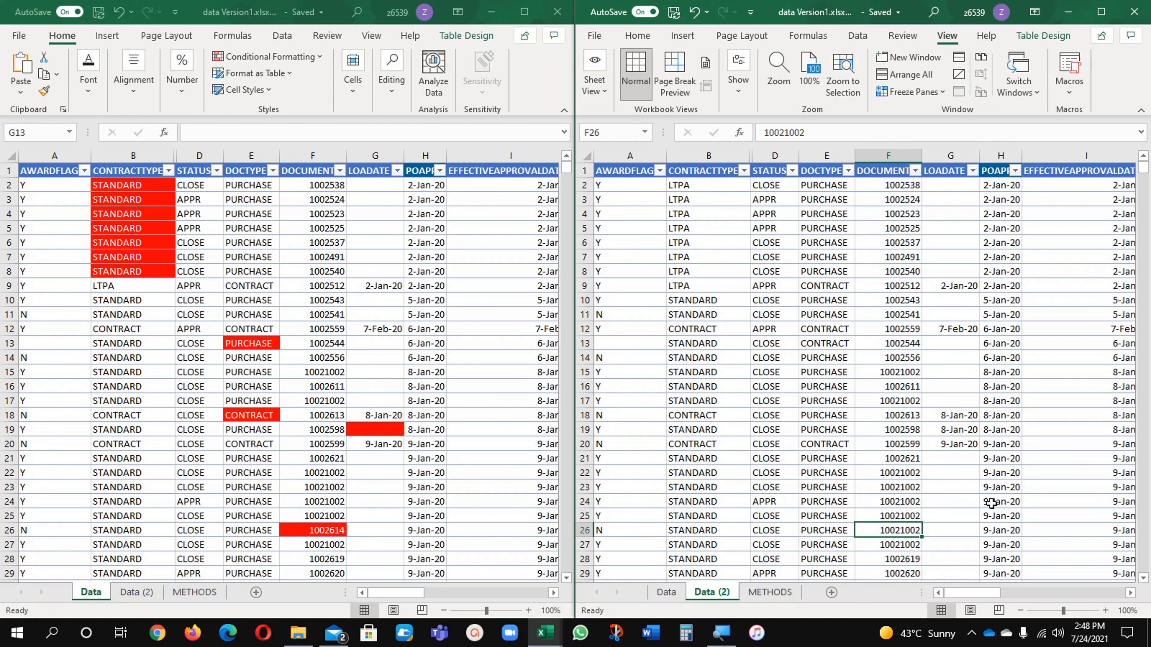
click(1080, 461)
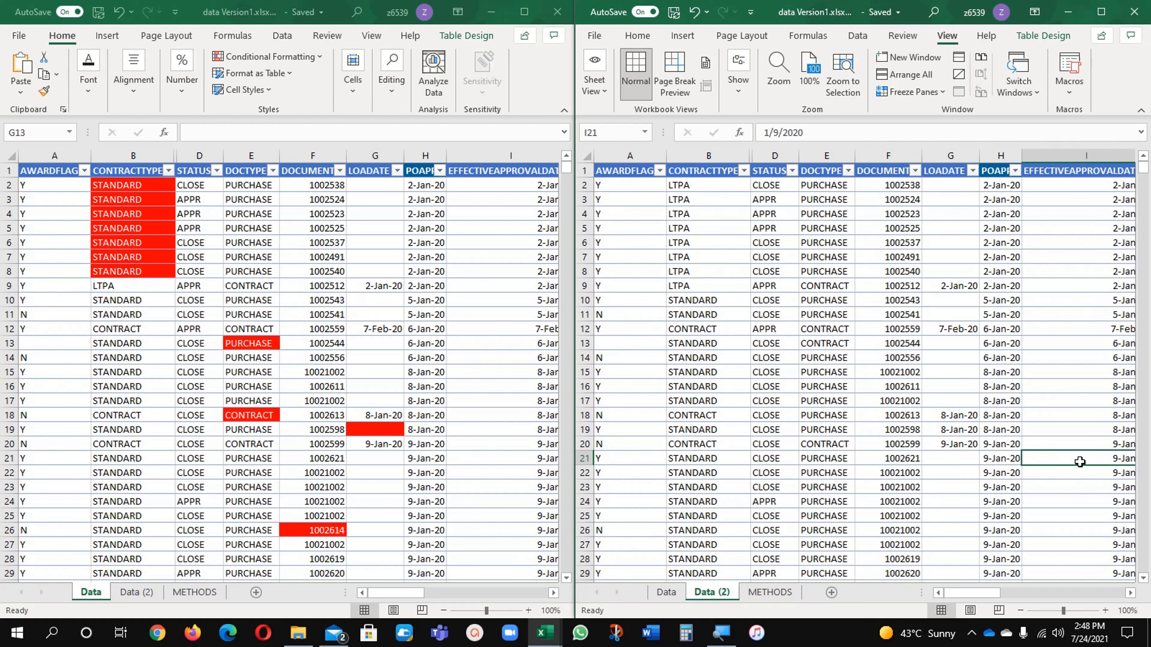
Copy CONTRACT from cell B18 to cell B24 on the Data (2) sheet and end copy mode
click(326, 373)
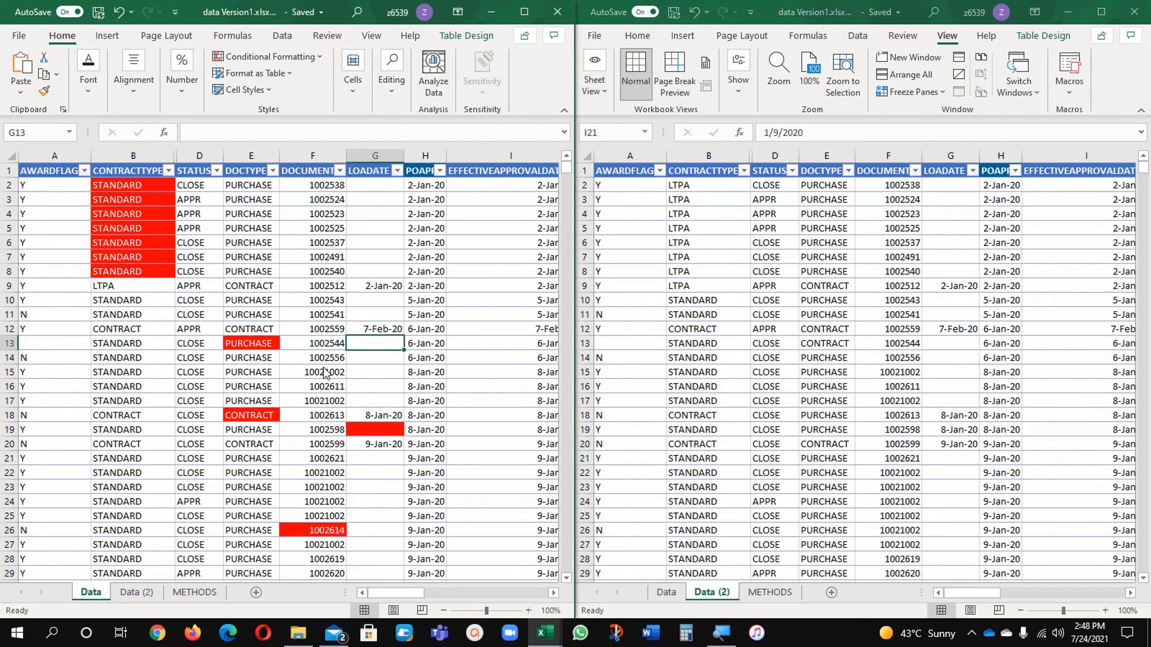
click(132, 411)
click(702, 532)
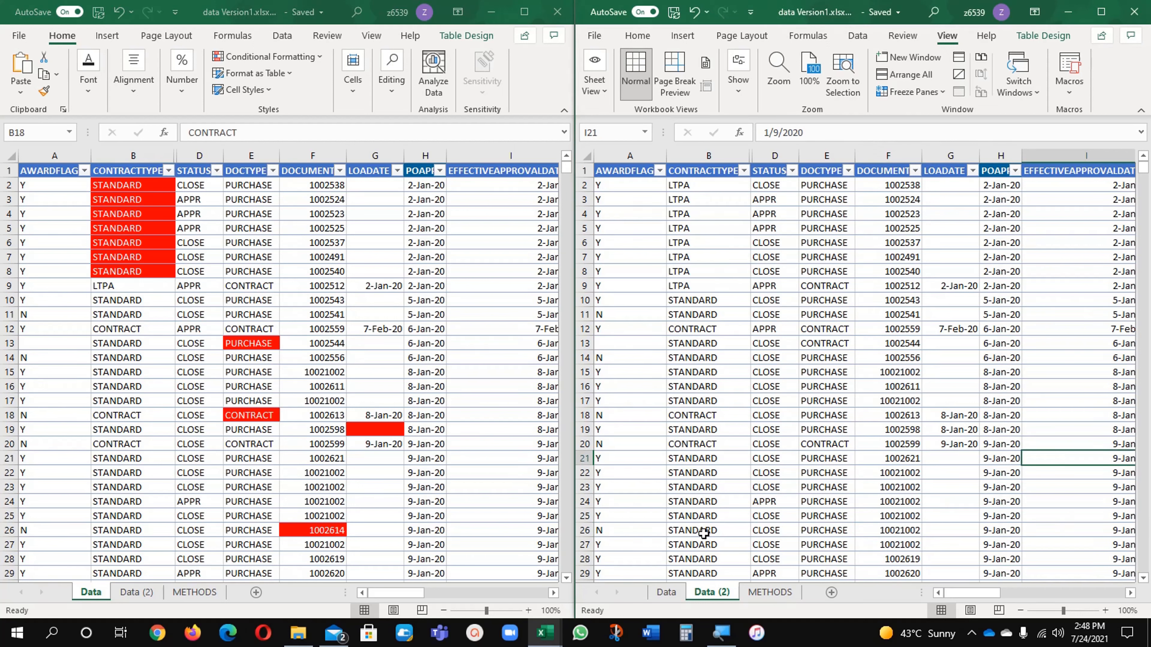
click(700, 418)
key(ctrl+c)
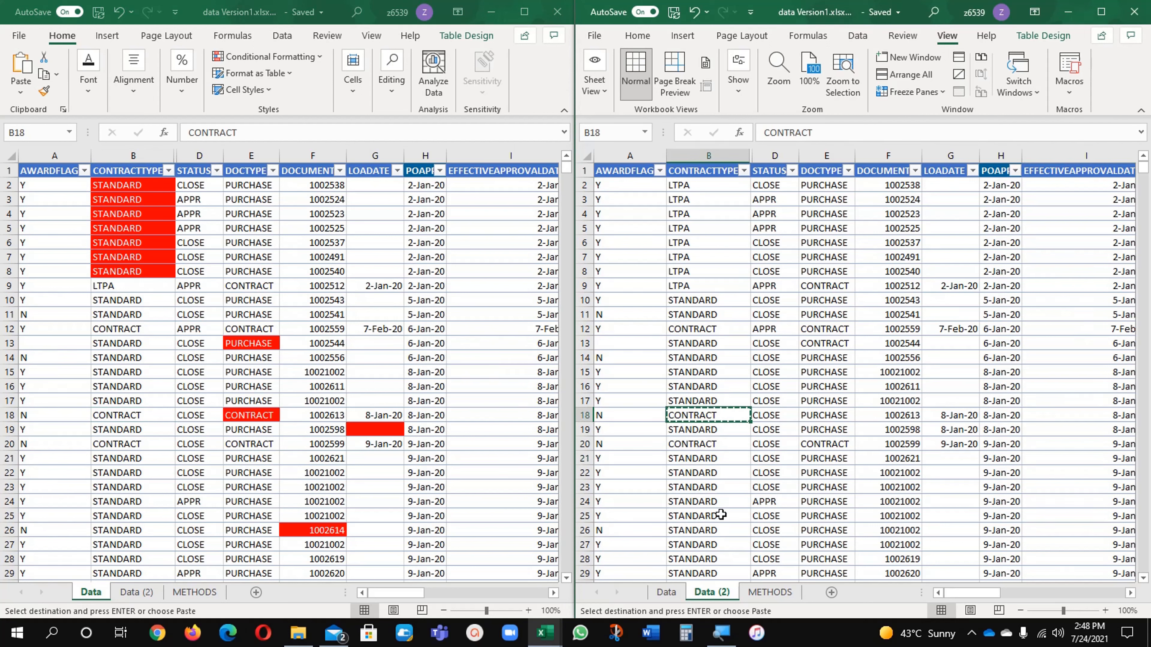
click(709, 500)
key(ctrl+v)
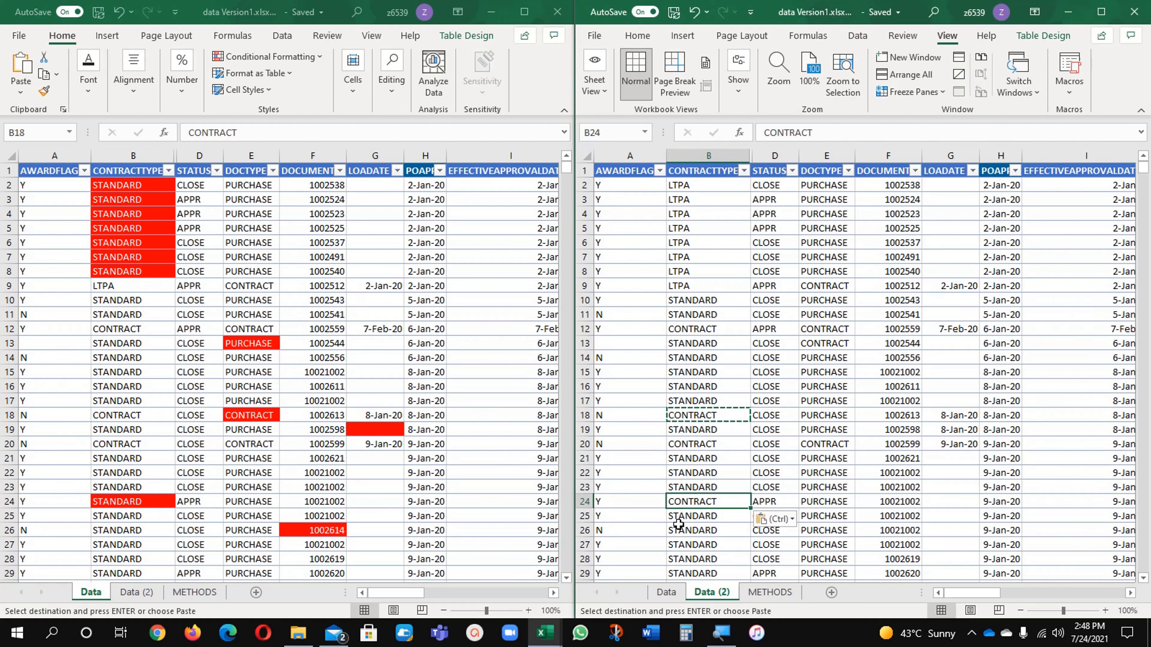
click(133, 509)
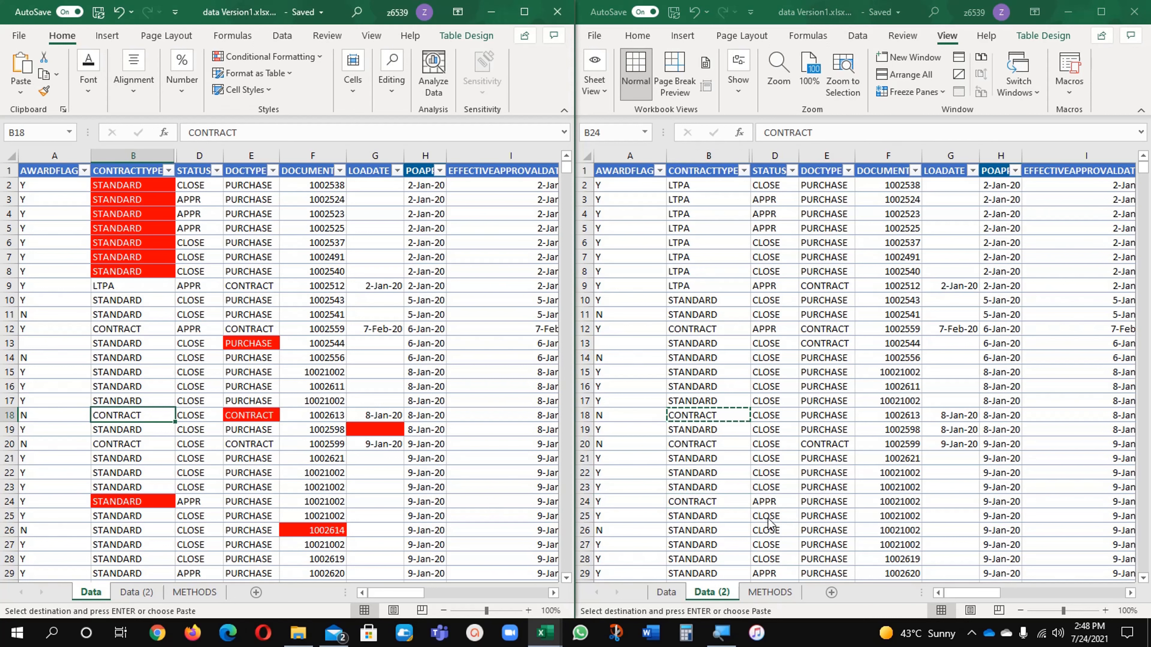
click(731, 504)
key(Escape)
Try filling LTPA from cell B51 down to B58 on the Data sheet, and undo the fill
scroll(731, 504, down, 1)
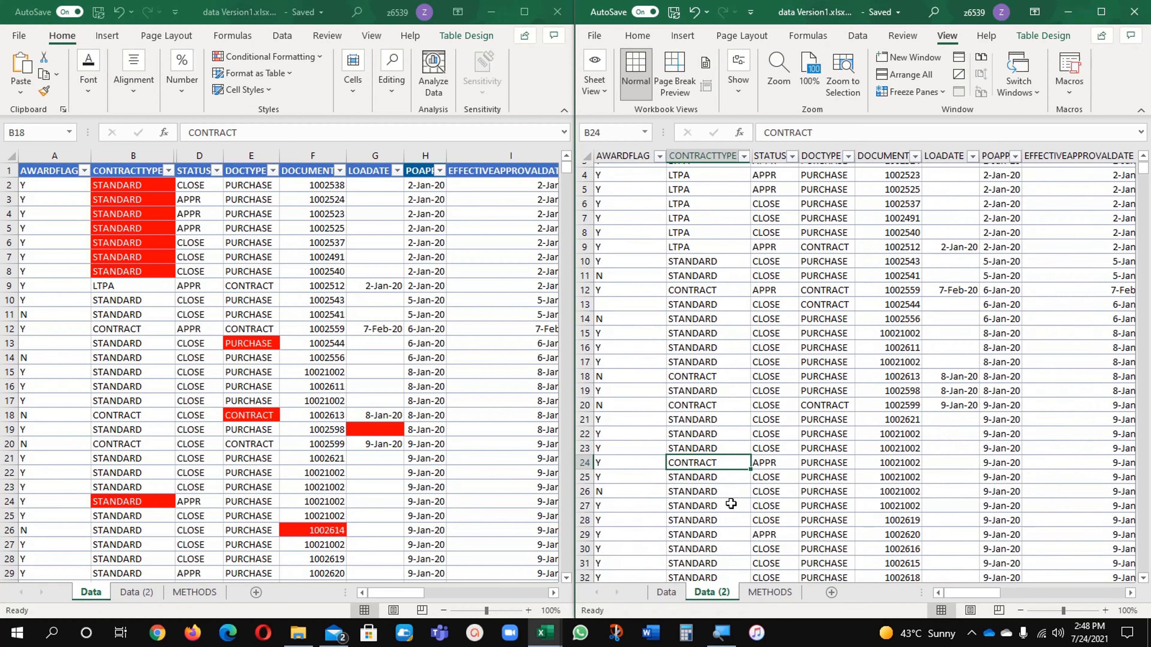
scroll(731, 504, down, 10)
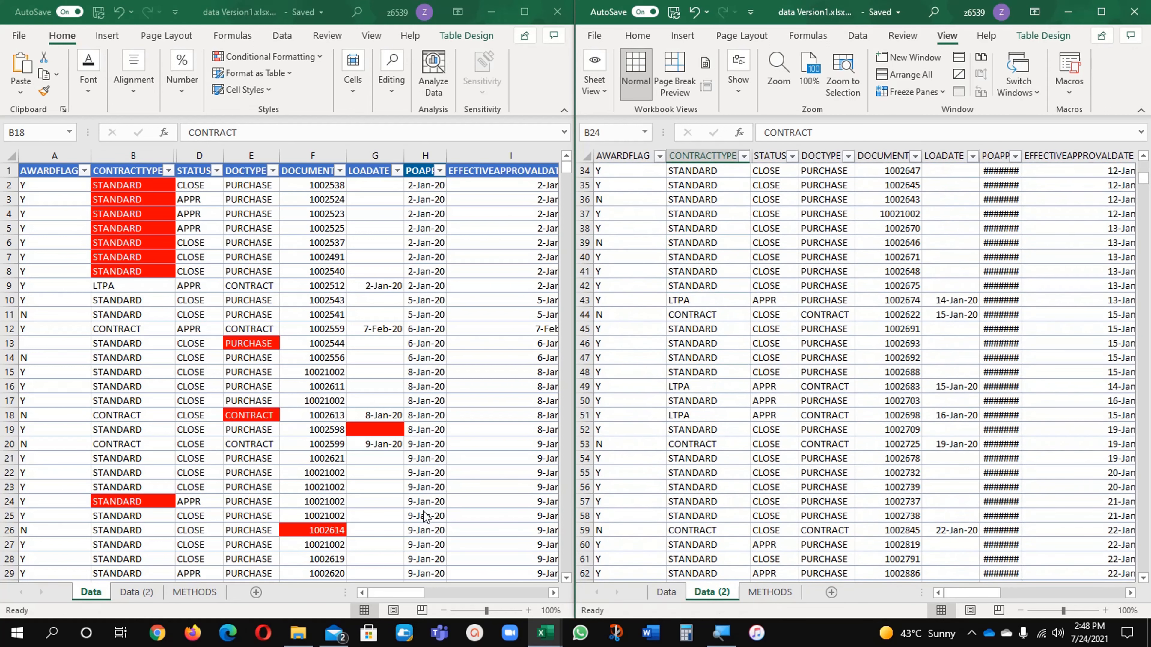
click(424, 503)
scroll(430, 499, down, 5)
scroll(433, 503, down, 6)
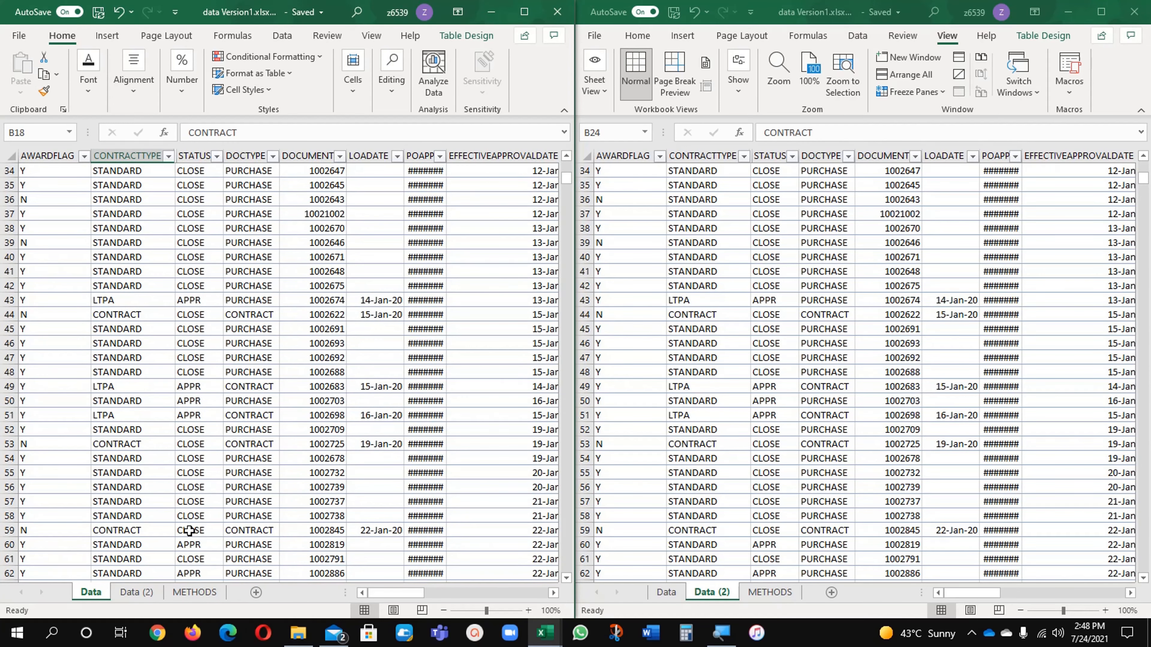
click(136, 500)
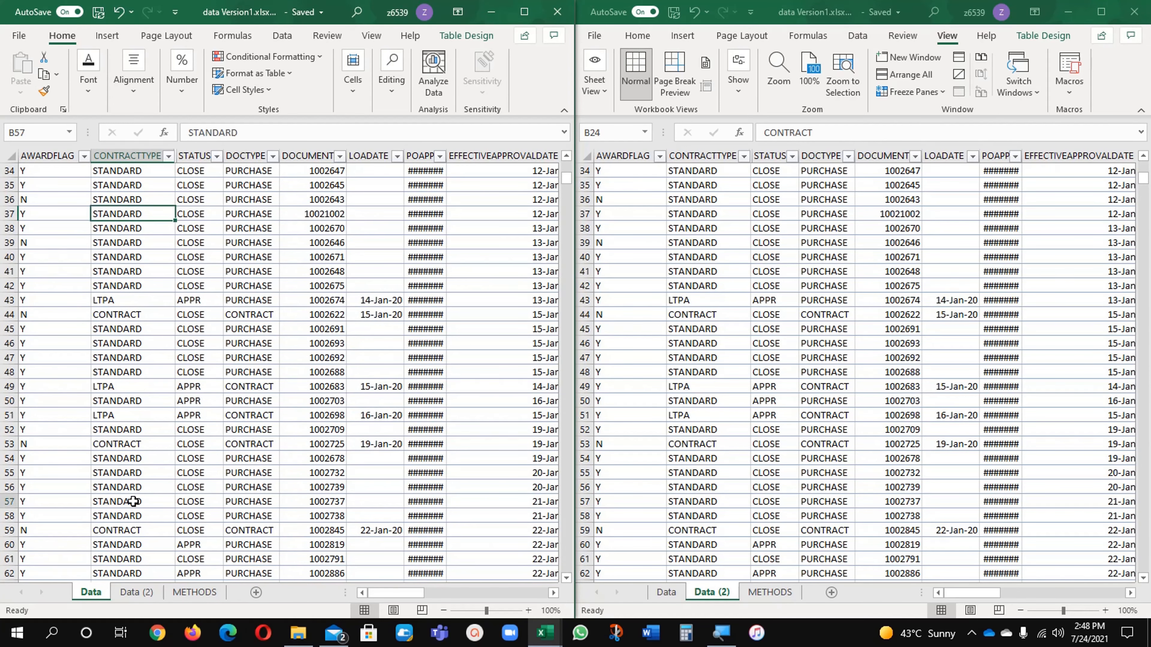
click(127, 414)
drag(175, 422, 149, 517)
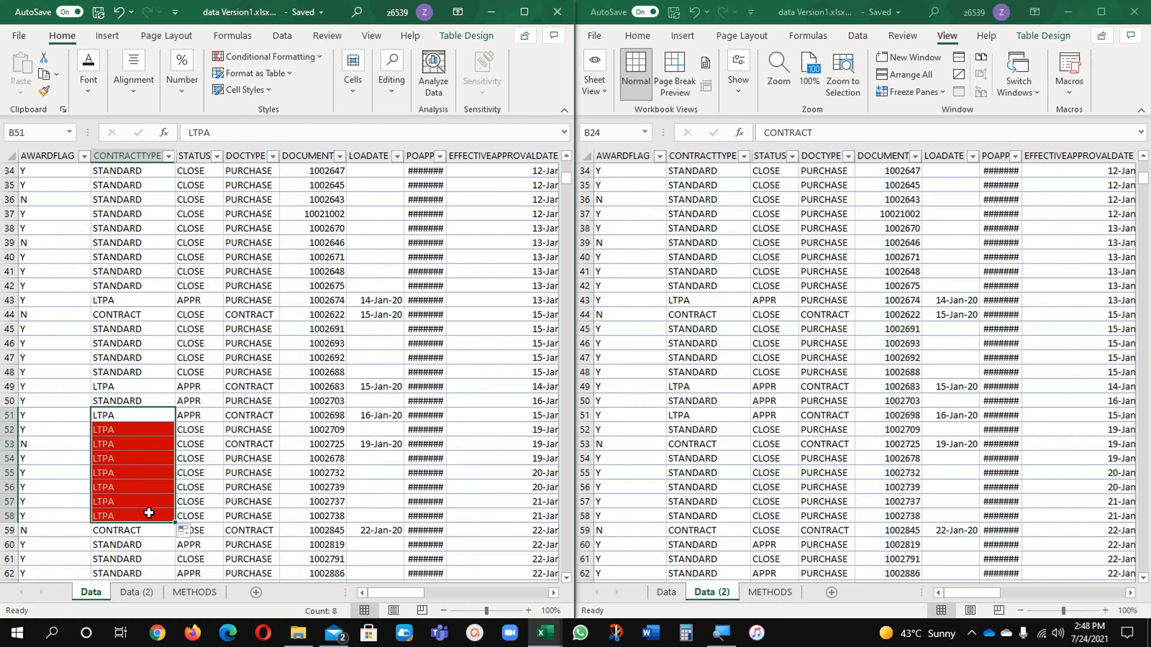
key(ctrl+z)
Fill LTPA from cell B51 down to B59 on the Data (2) sheet and check the highlighting on the Data sheet
click(705, 414)
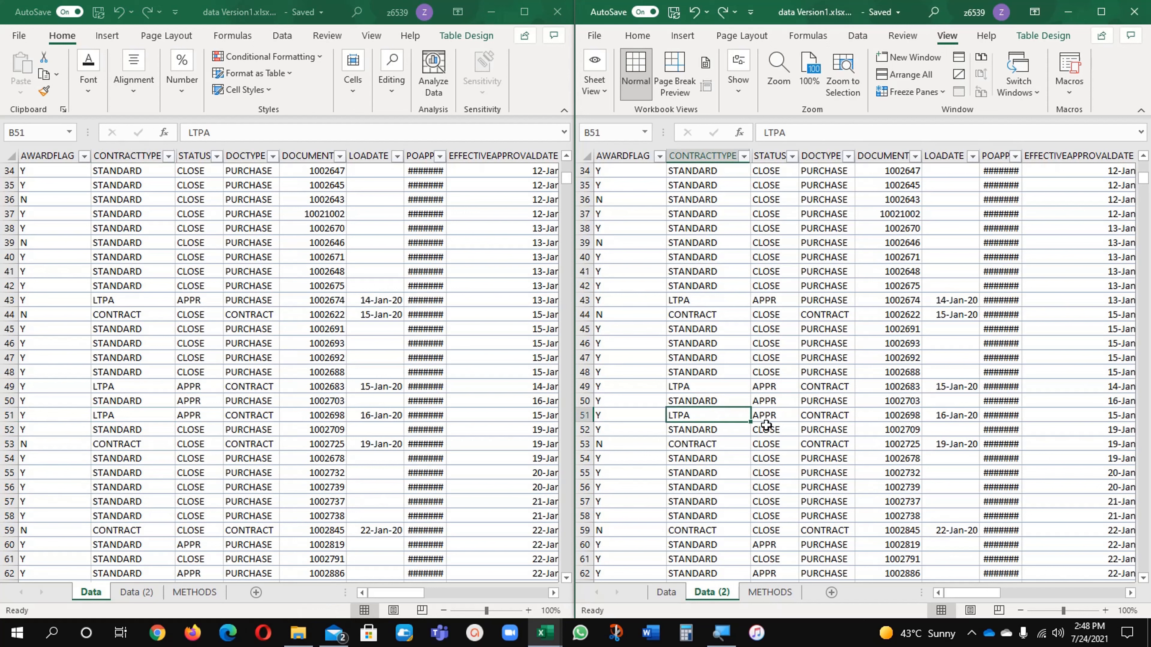
drag(750, 421, 752, 534)
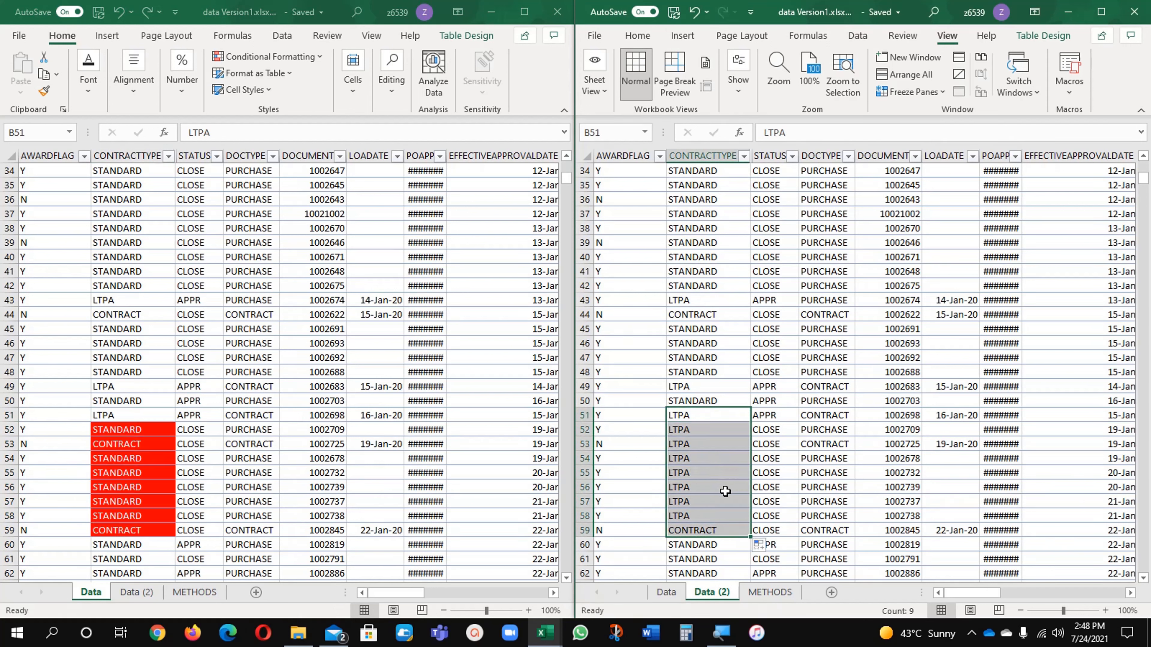
click(148, 491)
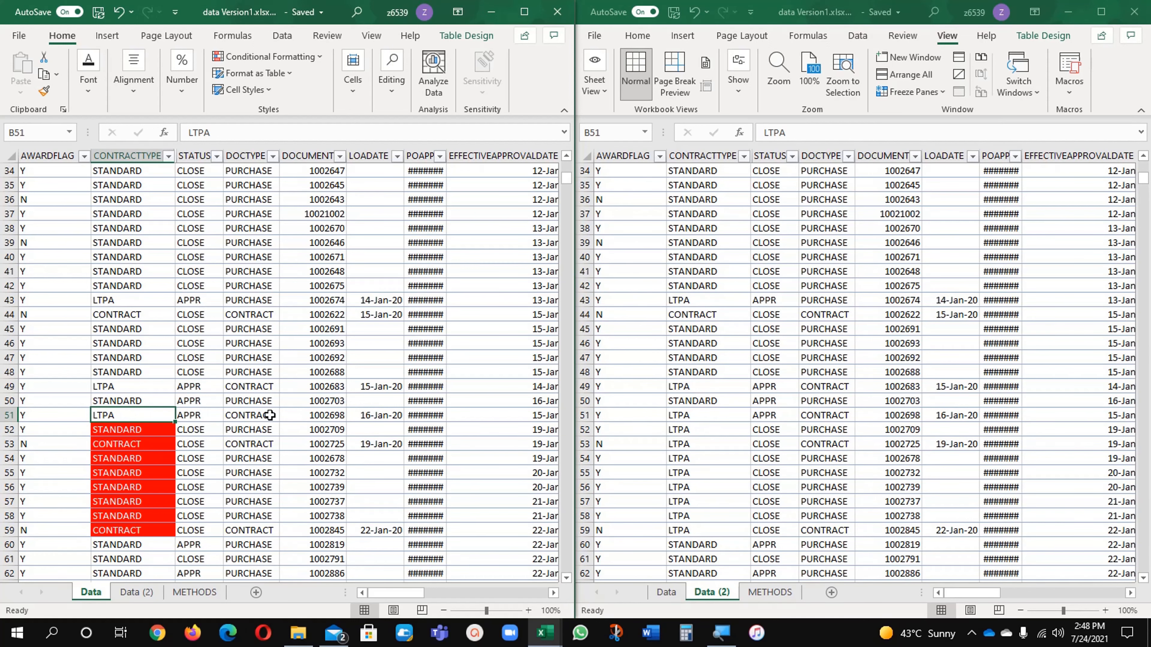
scroll(287, 447, up, 5)
scroll(287, 447, up, 6)
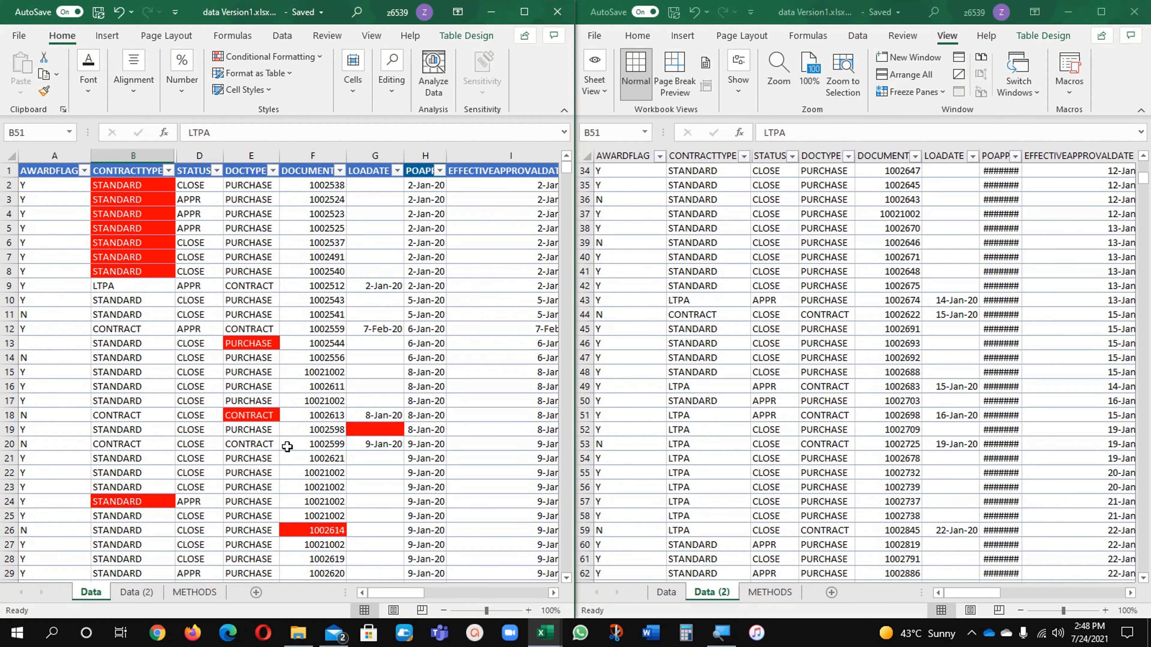
click(375, 346)
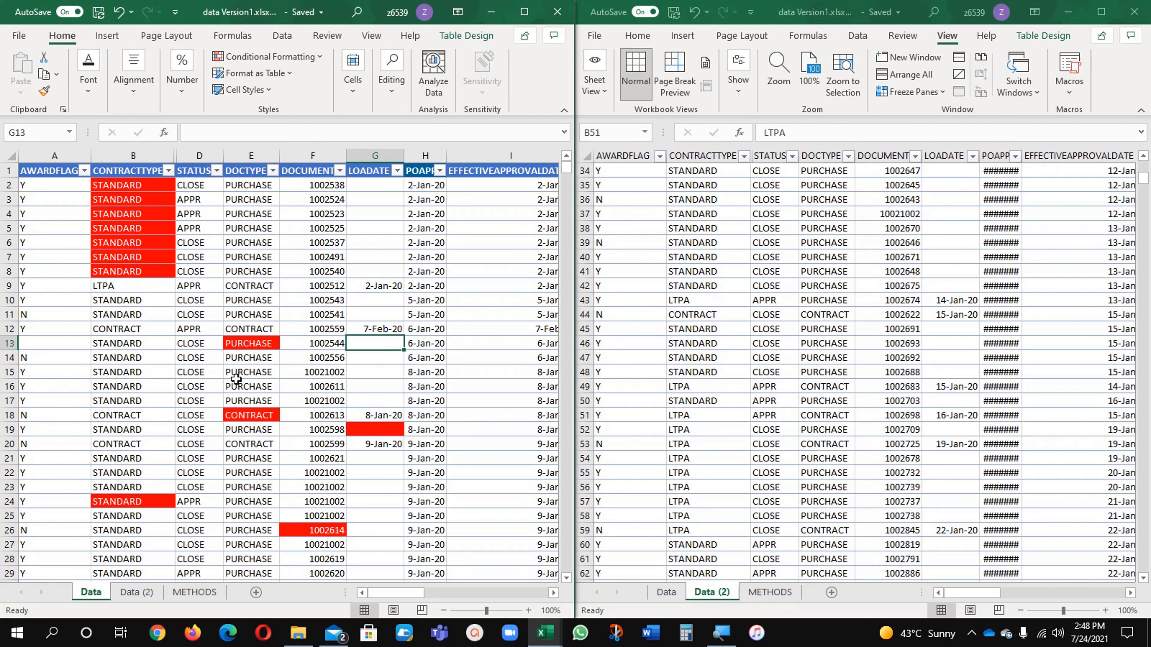